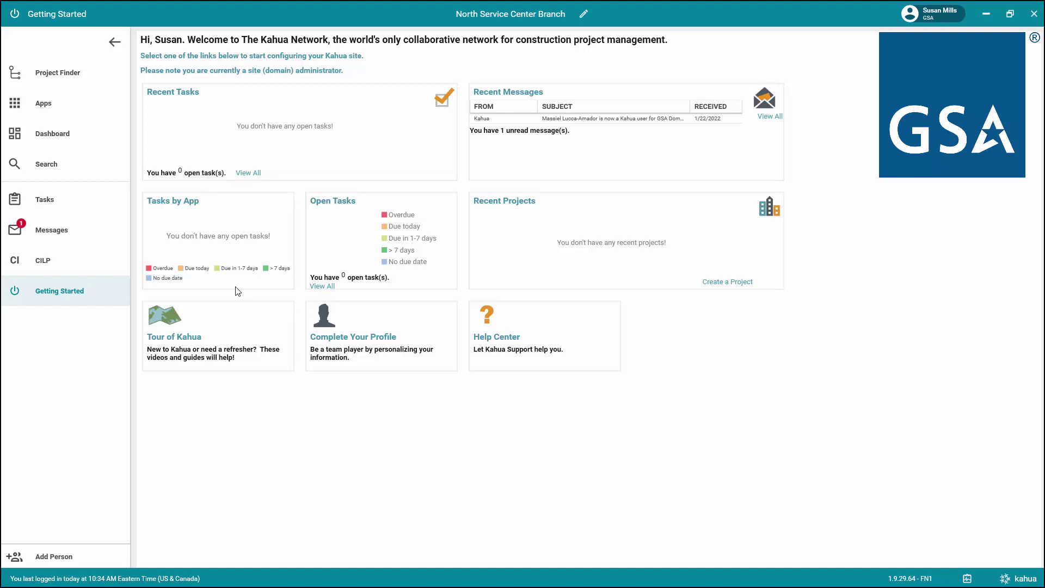
- Open the Projects app from the full Apps list
{"action": "left_click", "coordinate": [59, 104]}
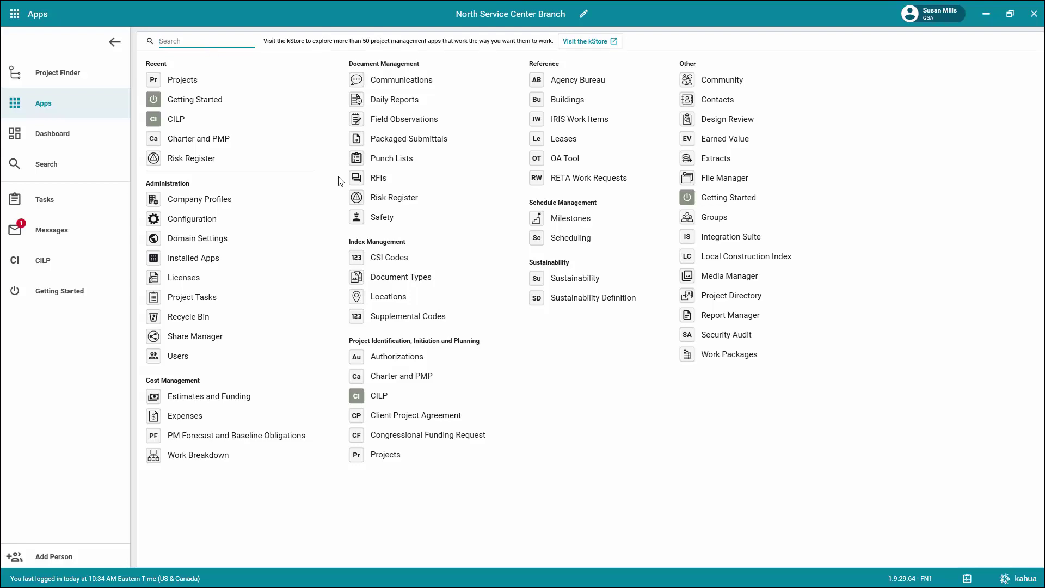
{"action": "left_click", "coordinate": [386, 455]}
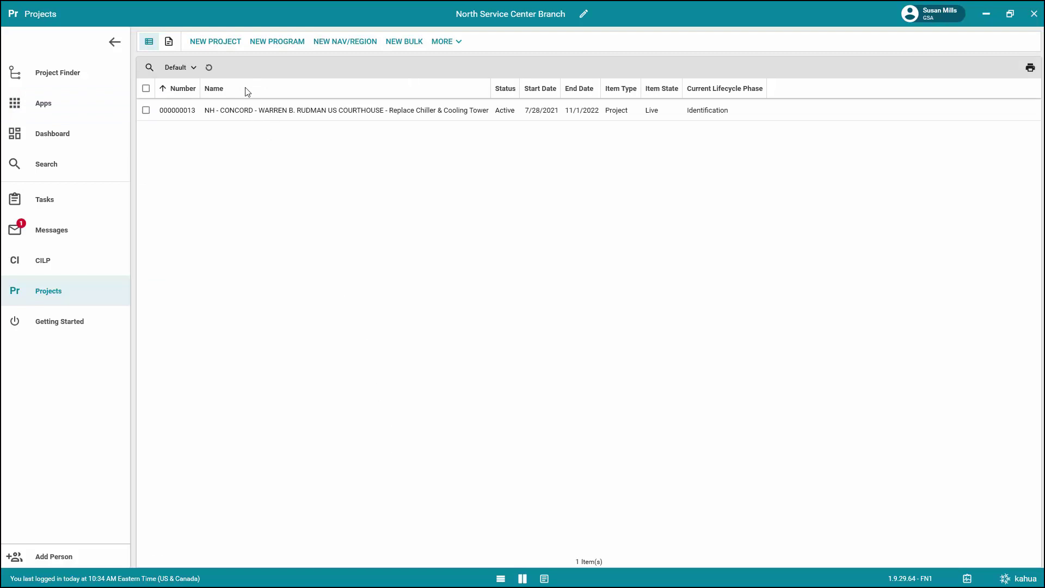
- Start a new project, try the full-width and list-only layouts, and return to split view
{"action": "left_click", "coordinate": [216, 39]}
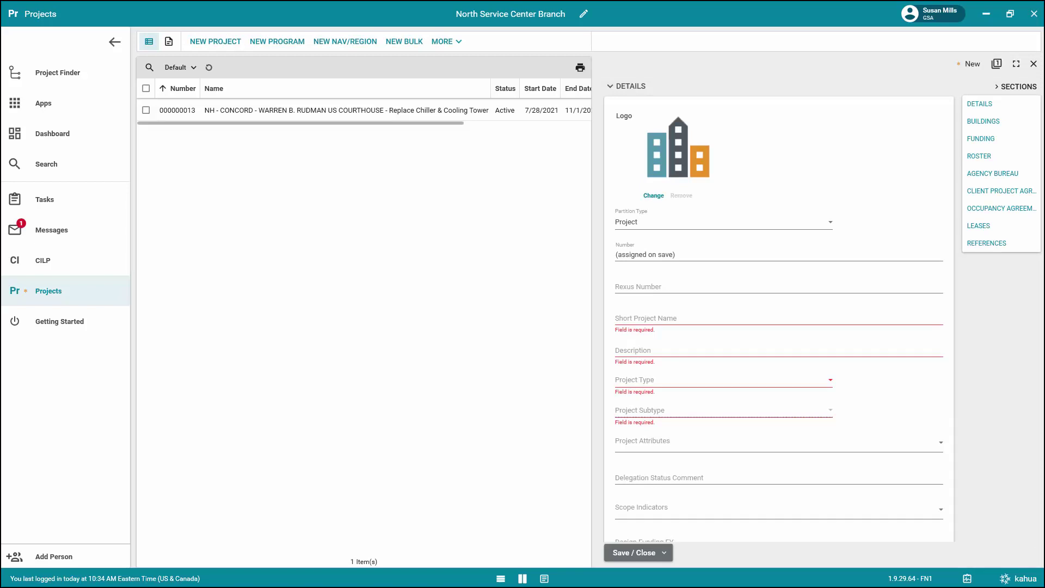
{"action": "left_click", "coordinate": [551, 575]}
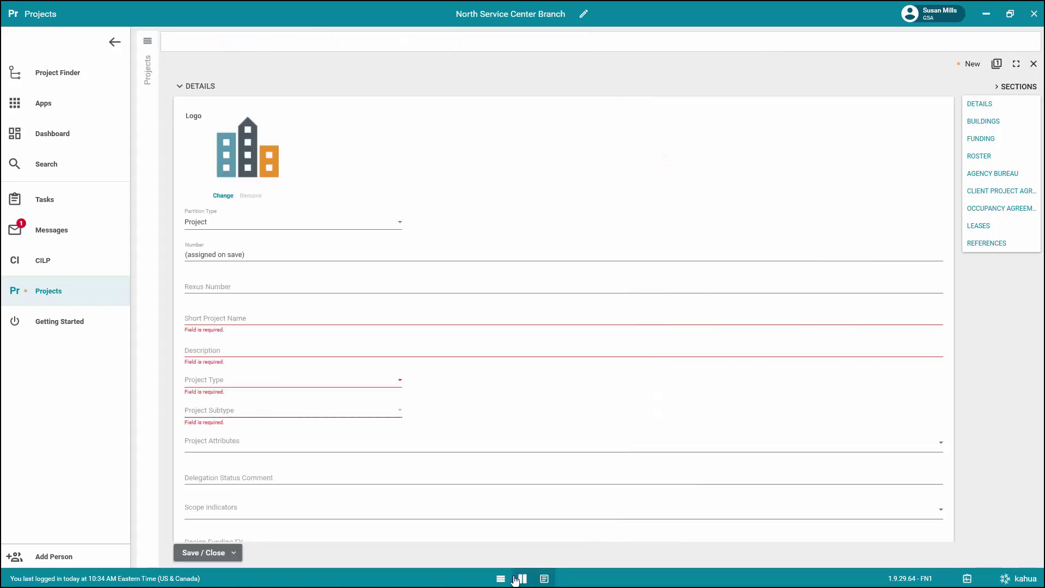
{"action": "left_click", "coordinate": [521, 579]}
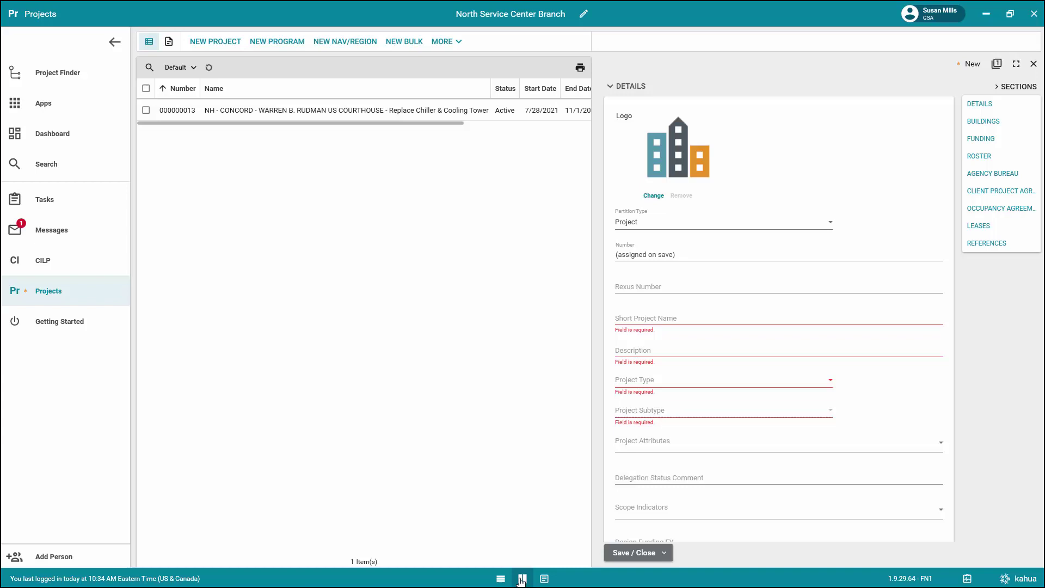
{"action": "left_click", "coordinate": [501, 579]}
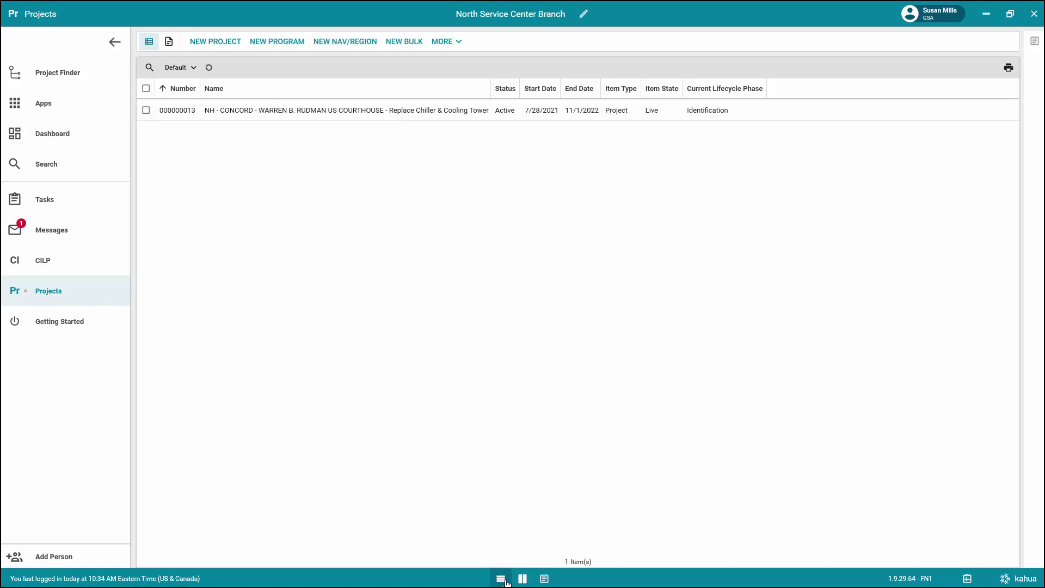
{"action": "left_click", "coordinate": [522, 580]}
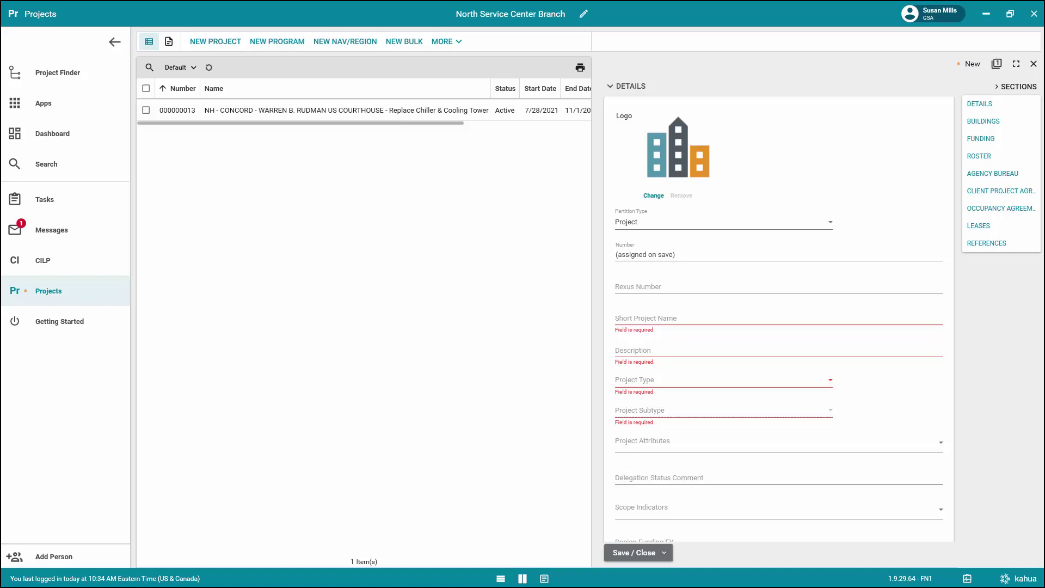
{"action": "left_click", "coordinate": [647, 201]}
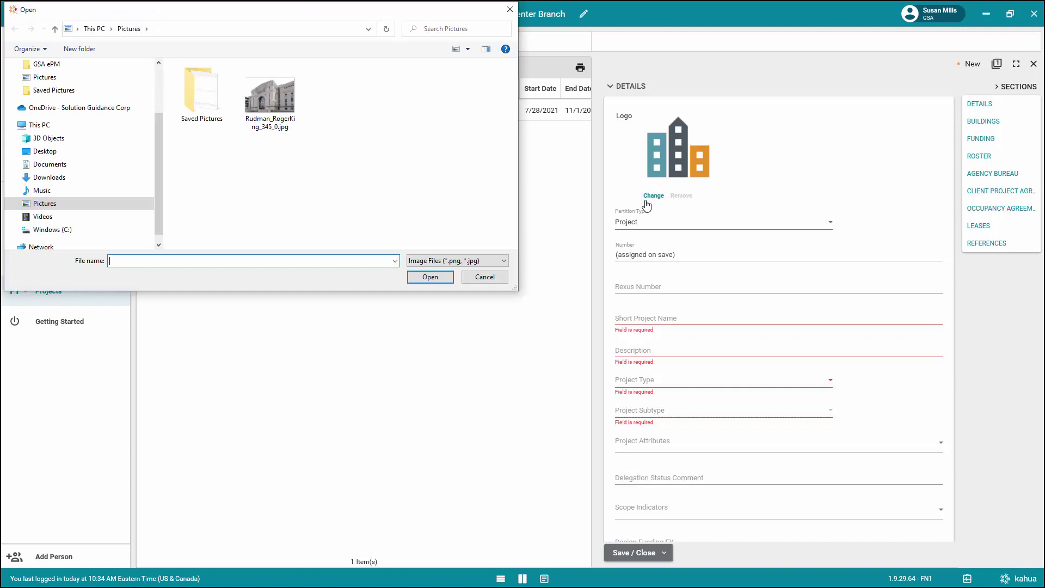
{"action": "left_click", "coordinate": [272, 100]}
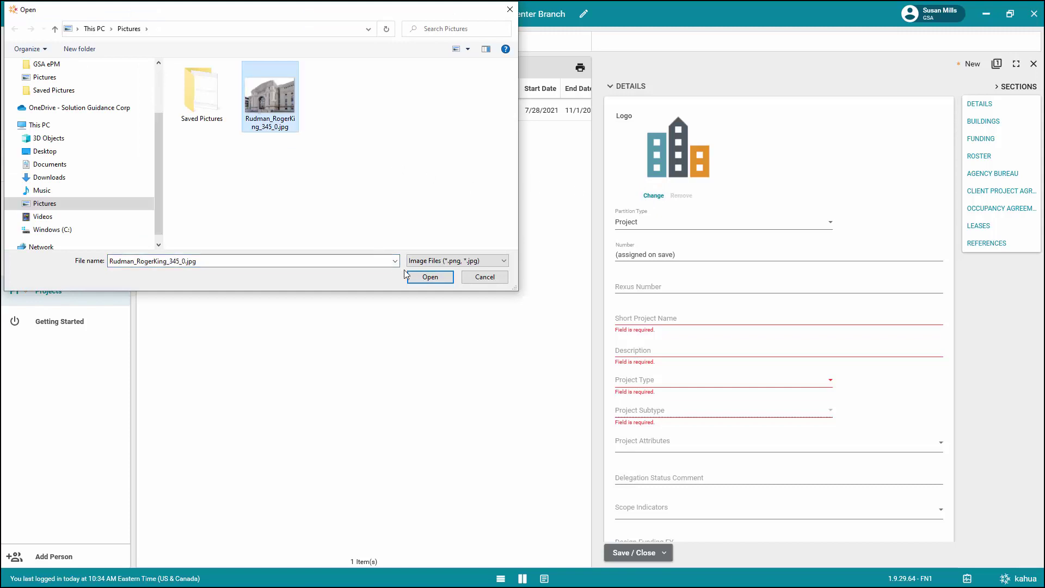
{"action": "left_click", "coordinate": [429, 282]}
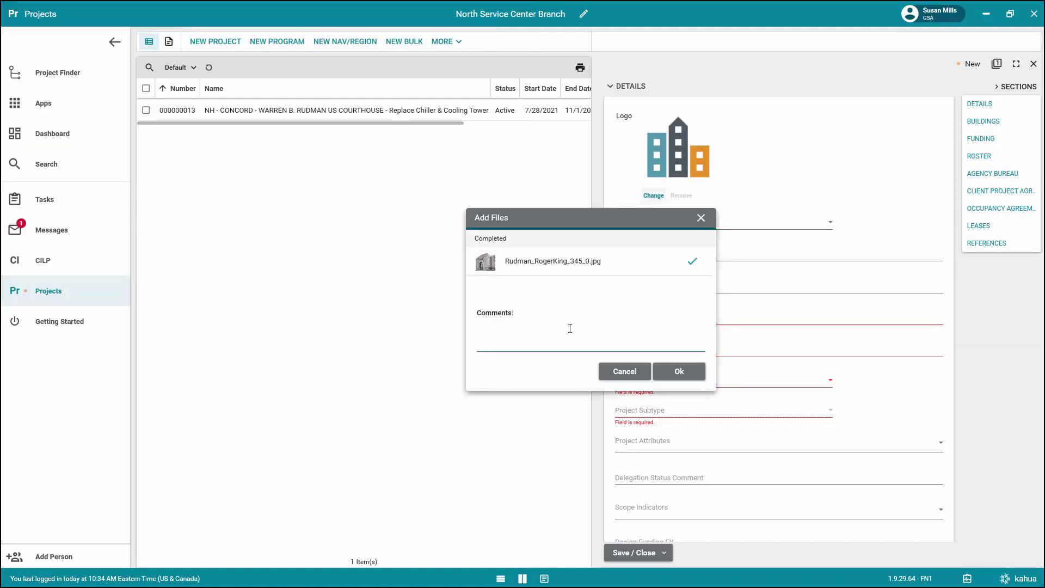
{"action": "left_click", "coordinate": [664, 373]}
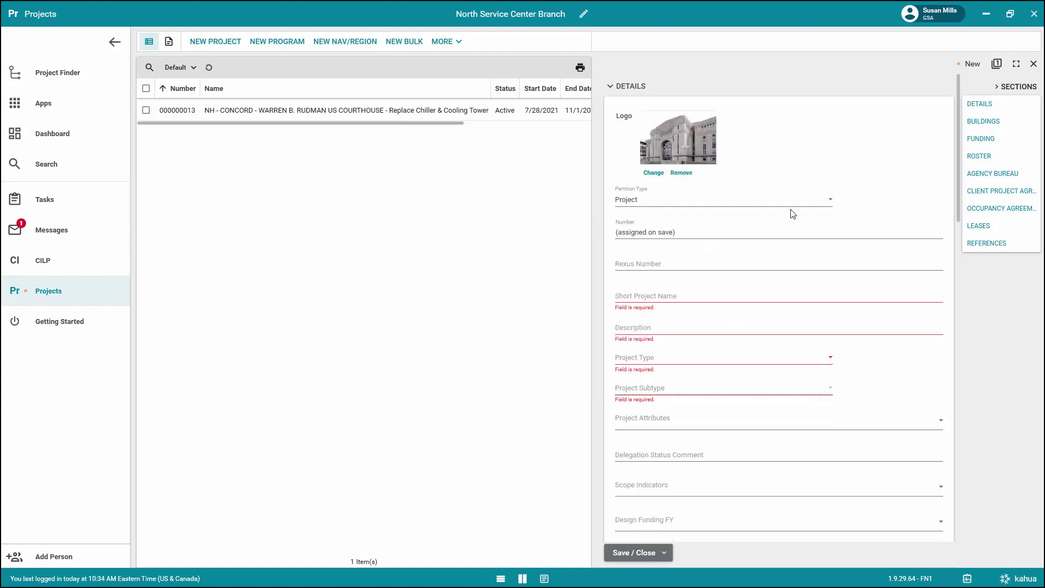
{"action": "left_click", "coordinate": [810, 207]}
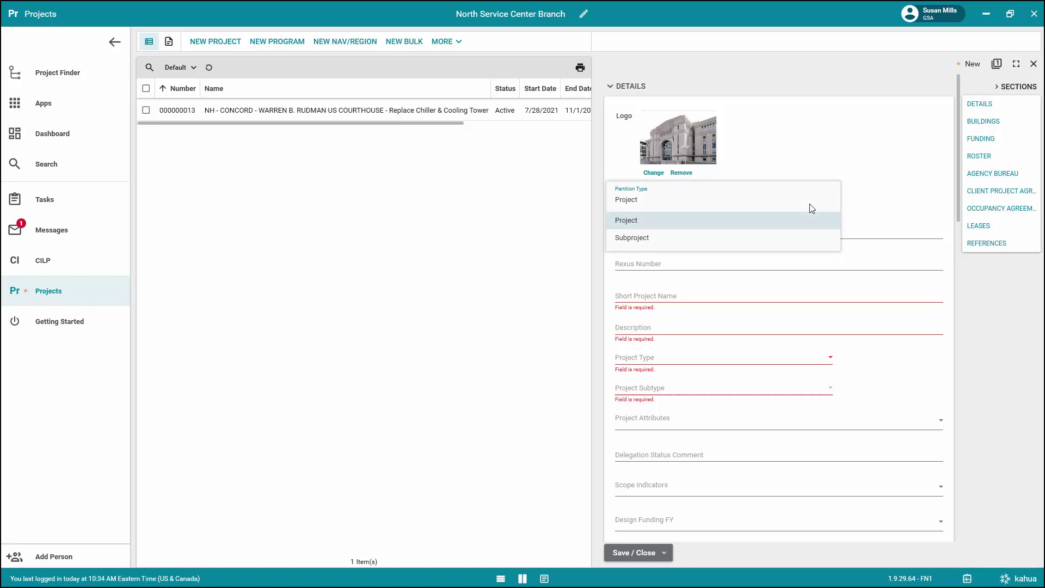
{"action": "left_click", "coordinate": [851, 211]}
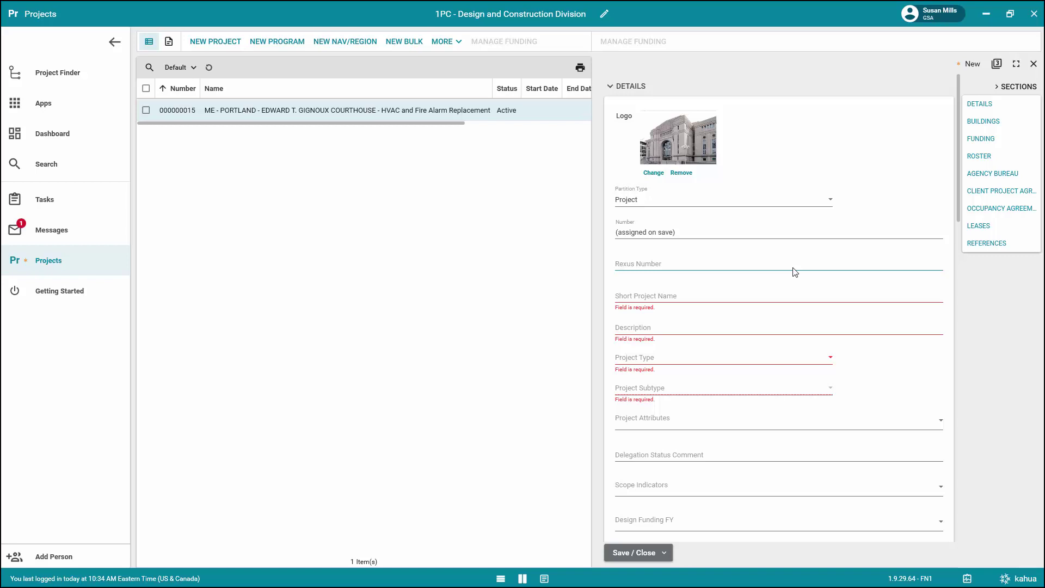
- Paste 'Historic Life Safety Systems Upgrade' as the short project name and description
{"action": "left_click", "coordinate": [701, 295]}
{"action": "type", "text": "Historic Life Safety Systems Upgrade"}
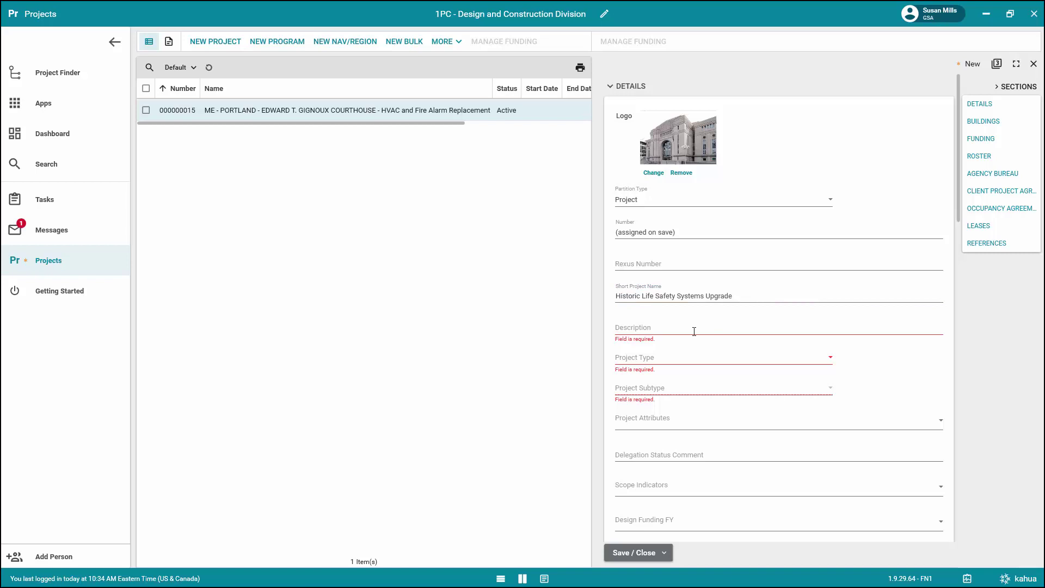
{"action": "left_click", "coordinate": [693, 331]}
{"action": "type", "text": "Historic Life Safety Systems Upgrade"}
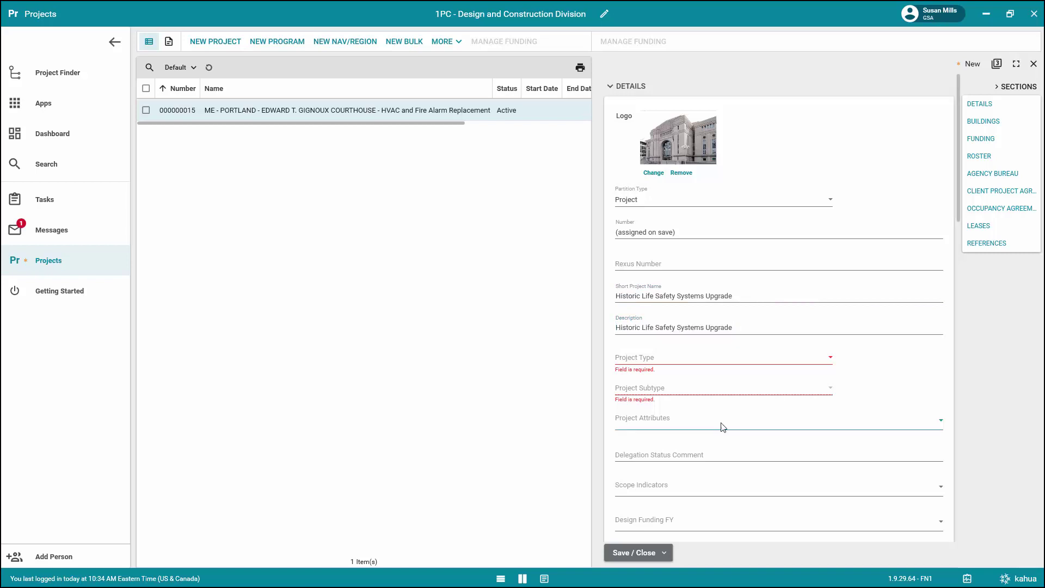
- Set Project Type to Owned - Above Prospectus and Project Subtype to $3.2M - $10M
{"action": "left_click", "coordinate": [757, 364]}
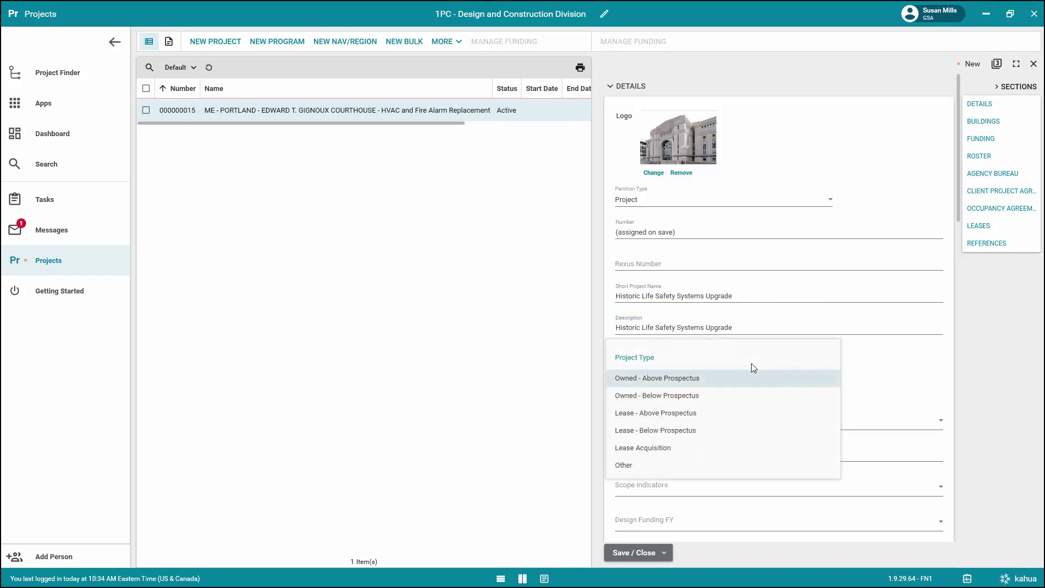
{"action": "left_click", "coordinate": [743, 378]}
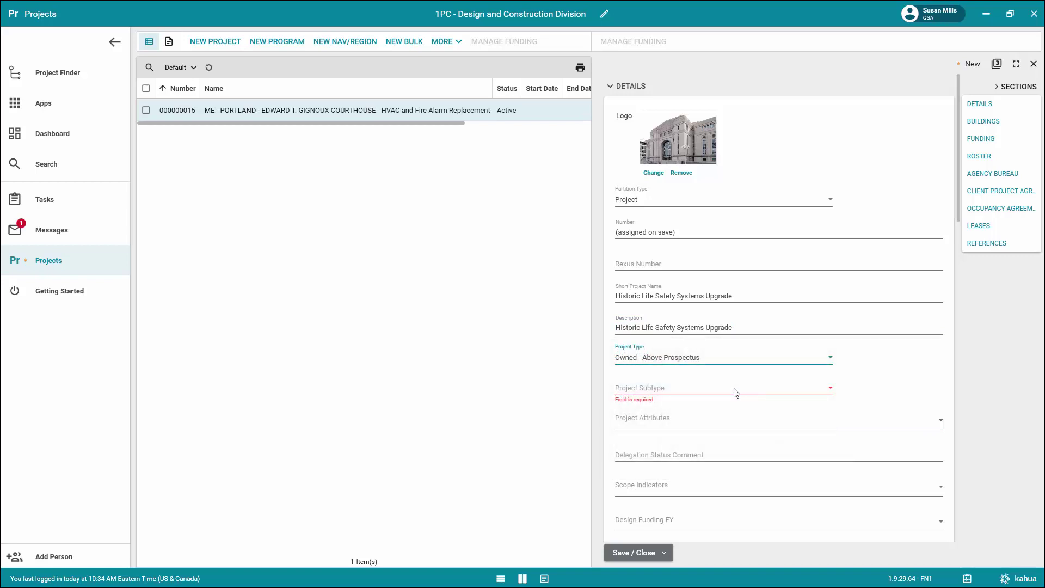
{"action": "left_click", "coordinate": [735, 392]}
{"action": "left_click", "coordinate": [717, 427]}
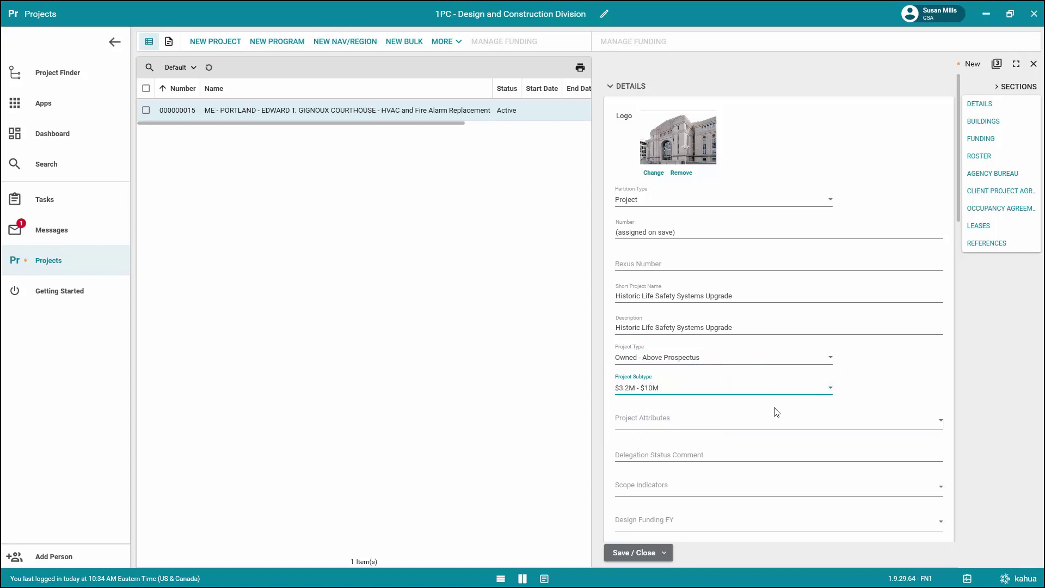
- Scroll down the project form to the Buildings section
{"action": "scroll", "coordinate": [785, 331], "scroll_direction": "down", "scroll_amount": 2}
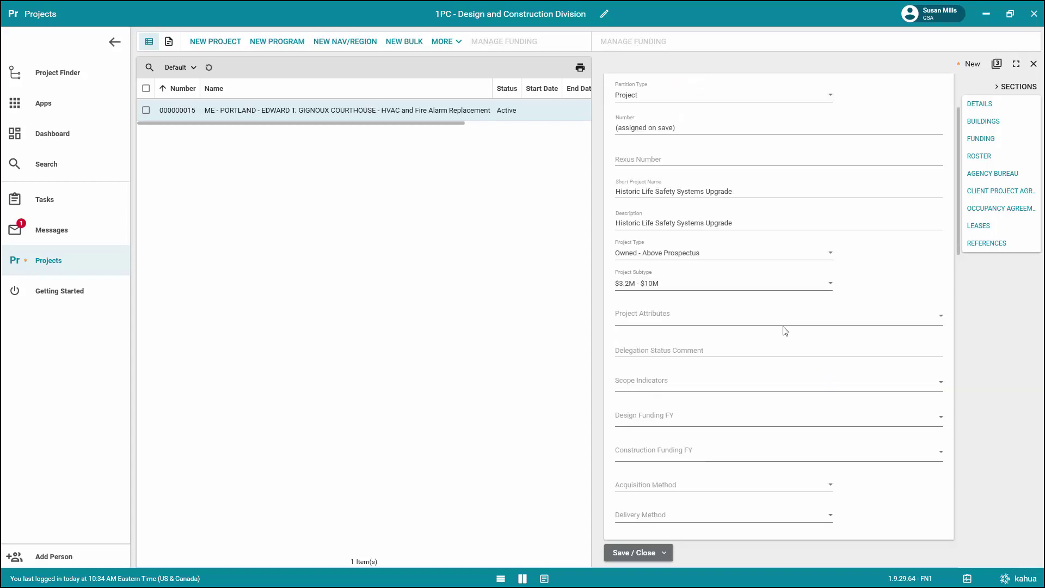
{"action": "scroll", "coordinate": [785, 331], "scroll_direction": "down", "scroll_amount": 3}
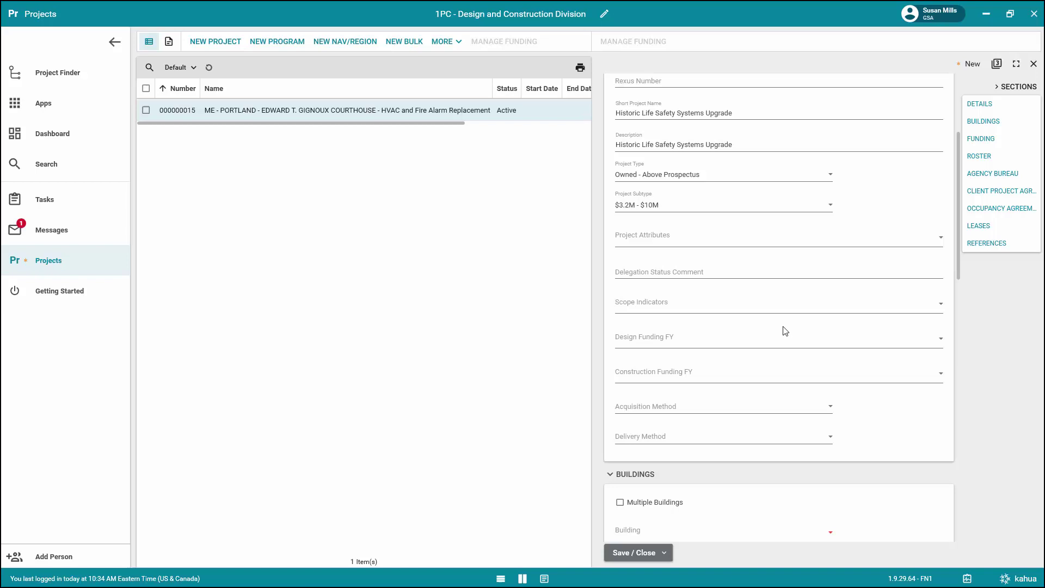
{"action": "scroll", "coordinate": [846, 435], "scroll_direction": "down", "scroll_amount": 2}
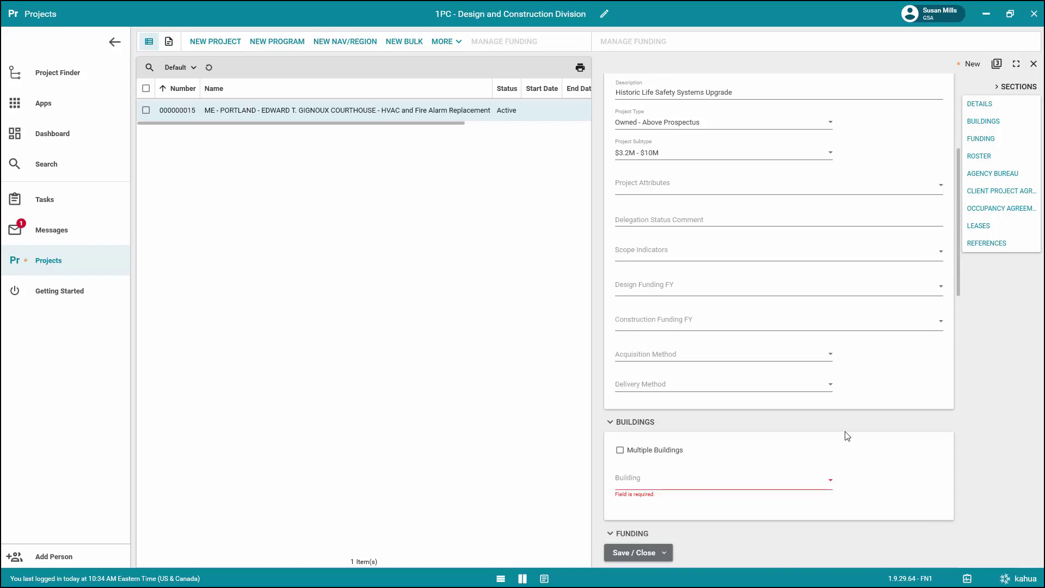
{"action": "scroll", "coordinate": [847, 435], "scroll_direction": "down", "scroll_amount": 3}
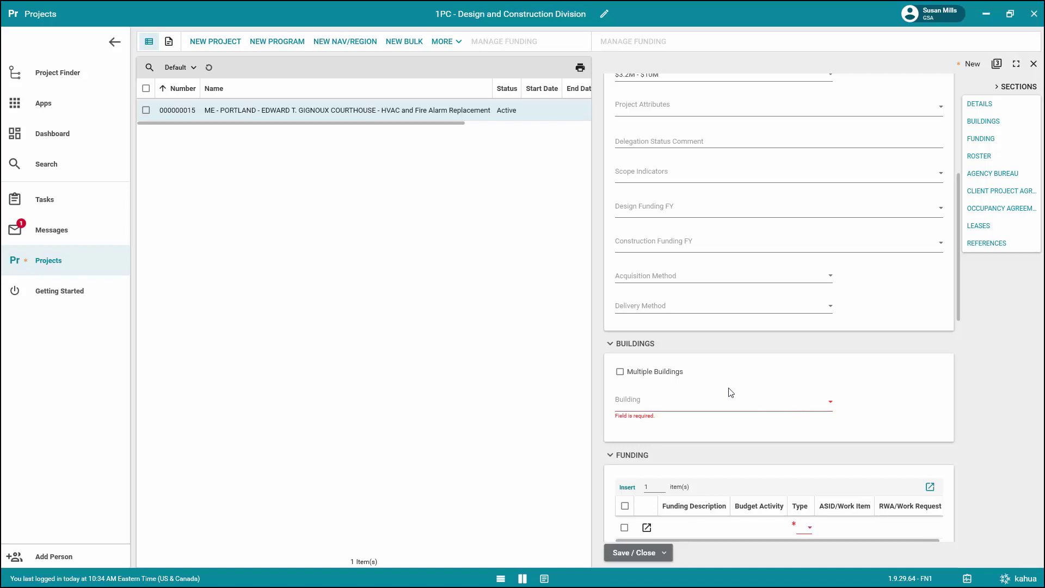
- Enable Multiple Buildings and insert two empty building rows
{"action": "left_click", "coordinate": [634, 374]}
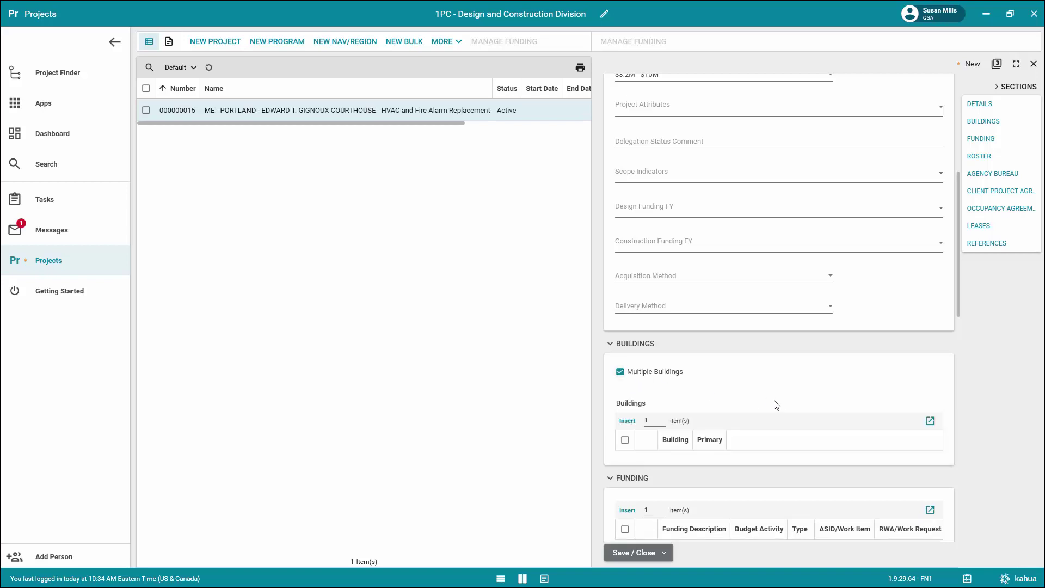
{"action": "left_click", "coordinate": [652, 421]}
{"action": "double_click", "coordinate": [652, 421]}
{"action": "type", "text": "2"}
{"action": "left_click", "coordinate": [626, 421]}
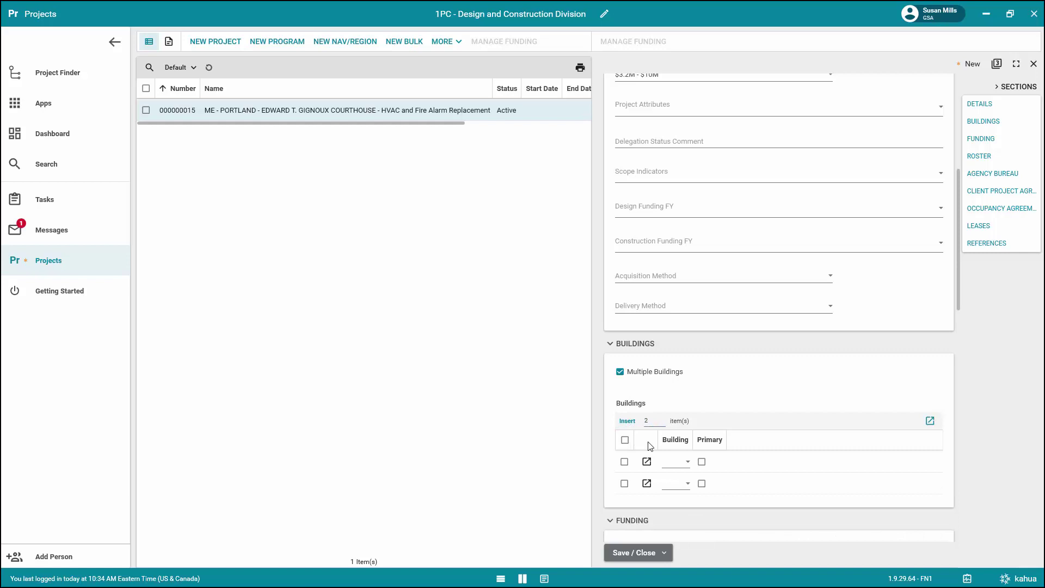
- Set row 1 to Warren B. Rudman US Courthouse and delete the empty second row
{"action": "left_click", "coordinate": [688, 464]}
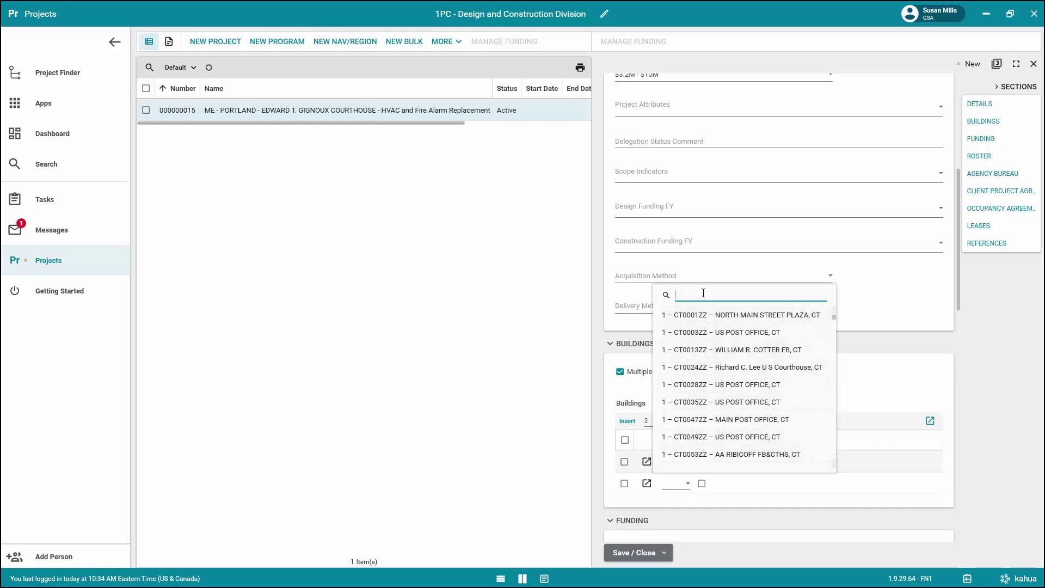
{"action": "type", "text": "Rudman"}
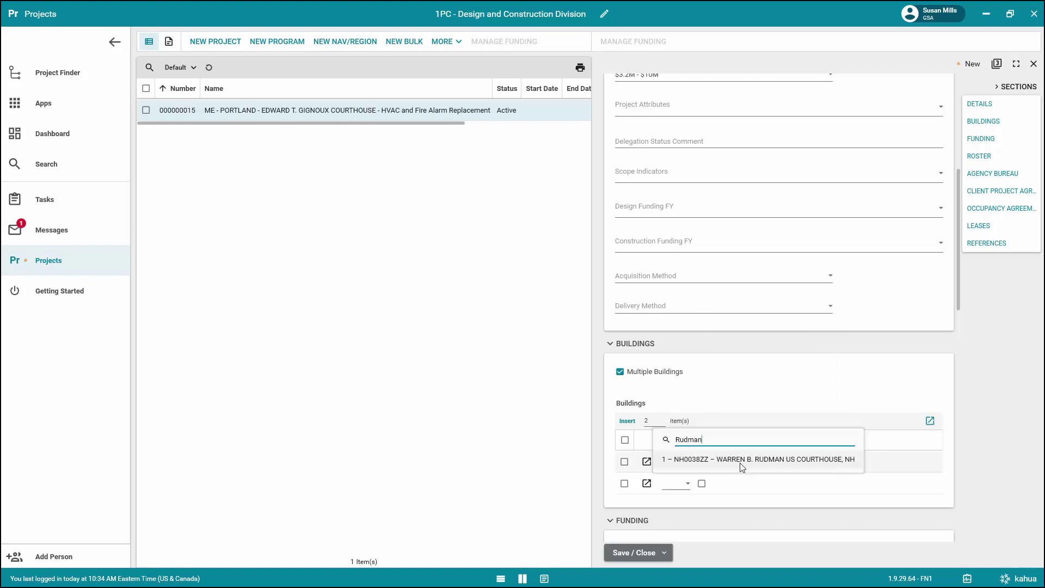
{"action": "left_click", "coordinate": [740, 459]}
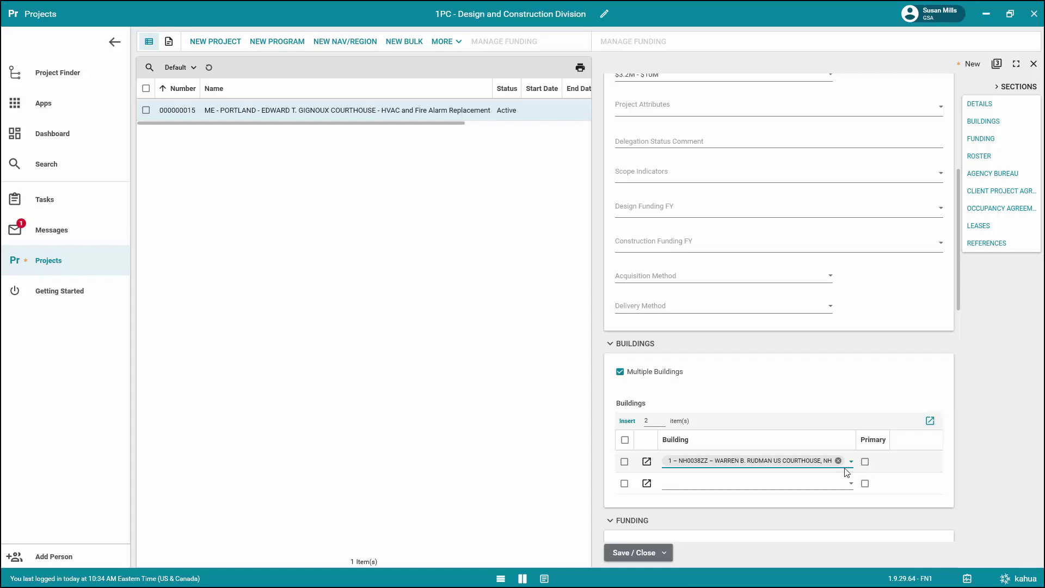
{"action": "left_click", "coordinate": [624, 484]}
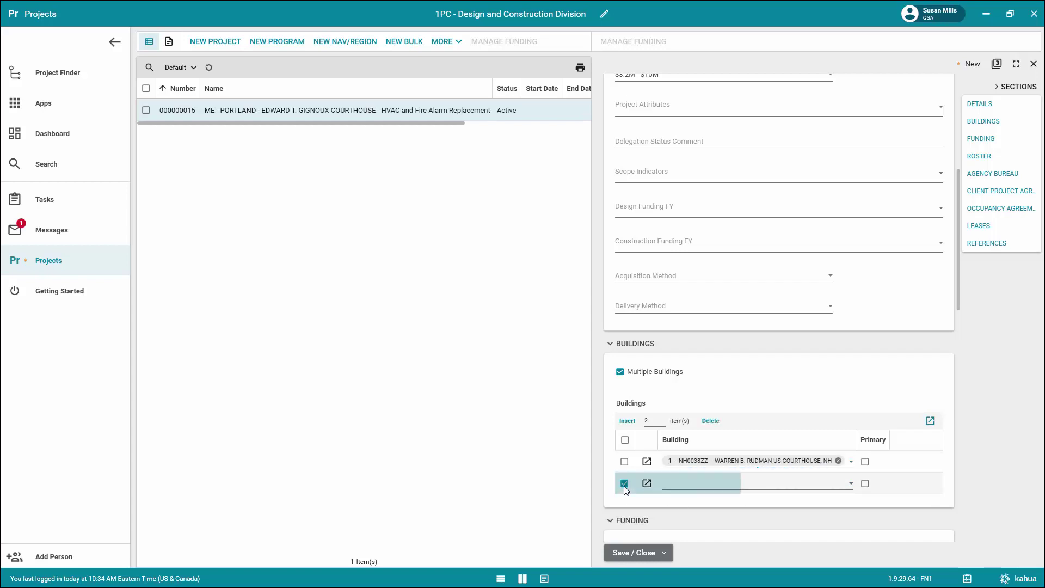
{"action": "left_click", "coordinate": [711, 421]}
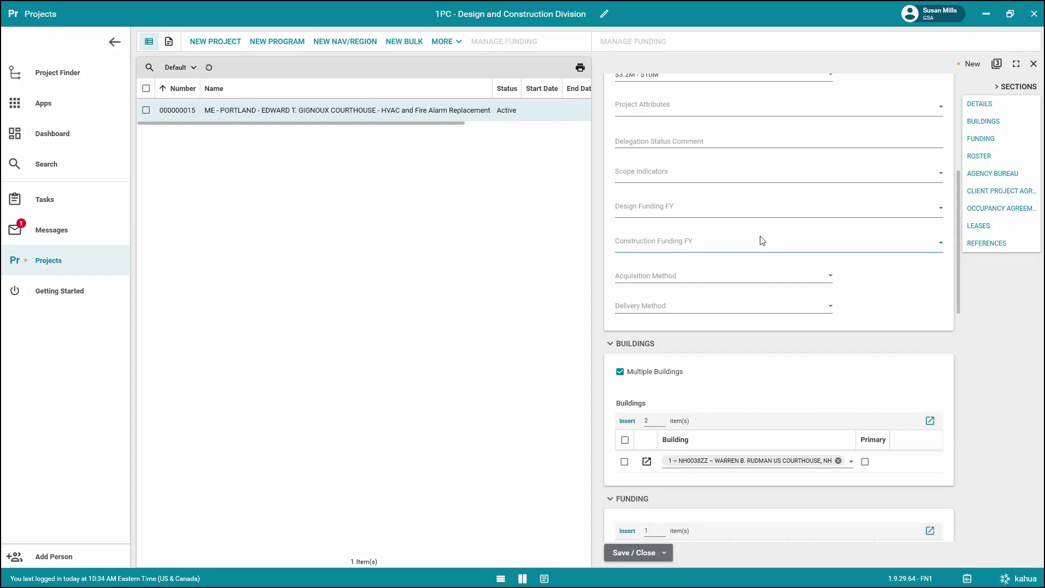
- Uncheck Multiple Buildings and review the courthouse's location details down to Funding
{"action": "left_click", "coordinate": [619, 371]}
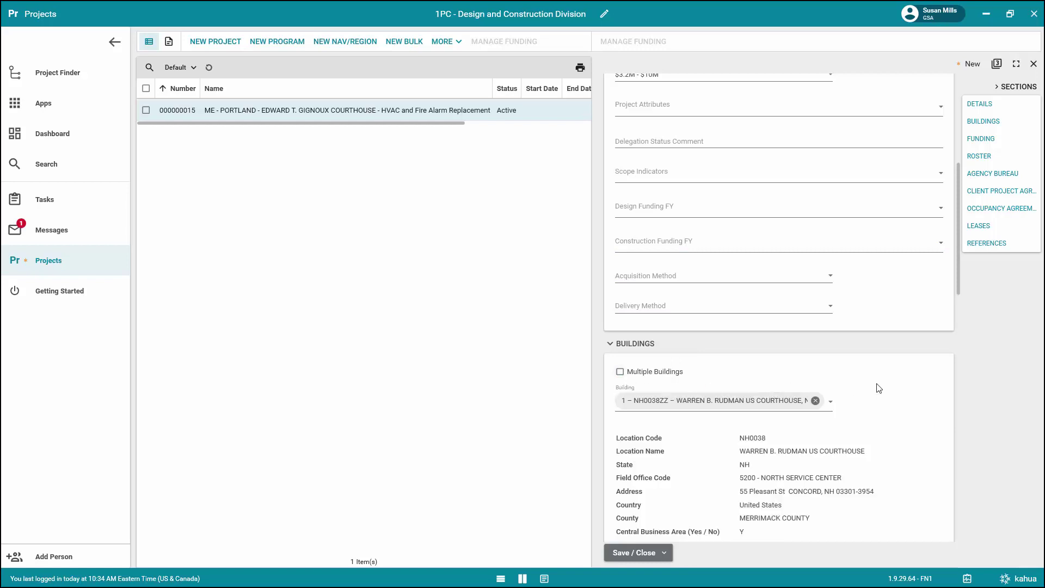
{"action": "scroll", "coordinate": [789, 381], "scroll_direction": "down", "scroll_amount": 1}
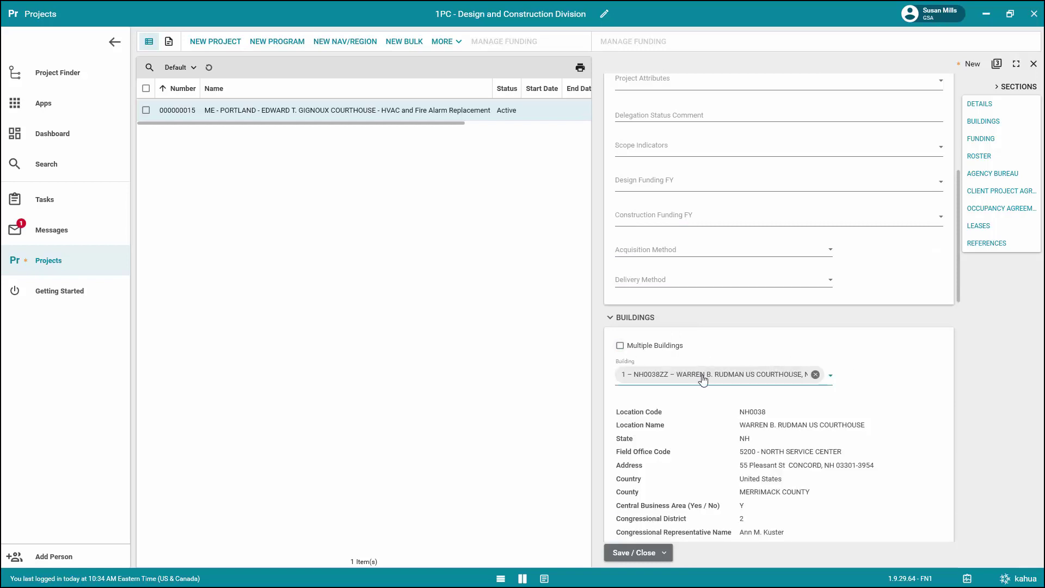
{"action": "scroll", "coordinate": [877, 392], "scroll_direction": "down", "scroll_amount": 1}
{"action": "scroll", "coordinate": [877, 393], "scroll_direction": "down", "scroll_amount": 2}
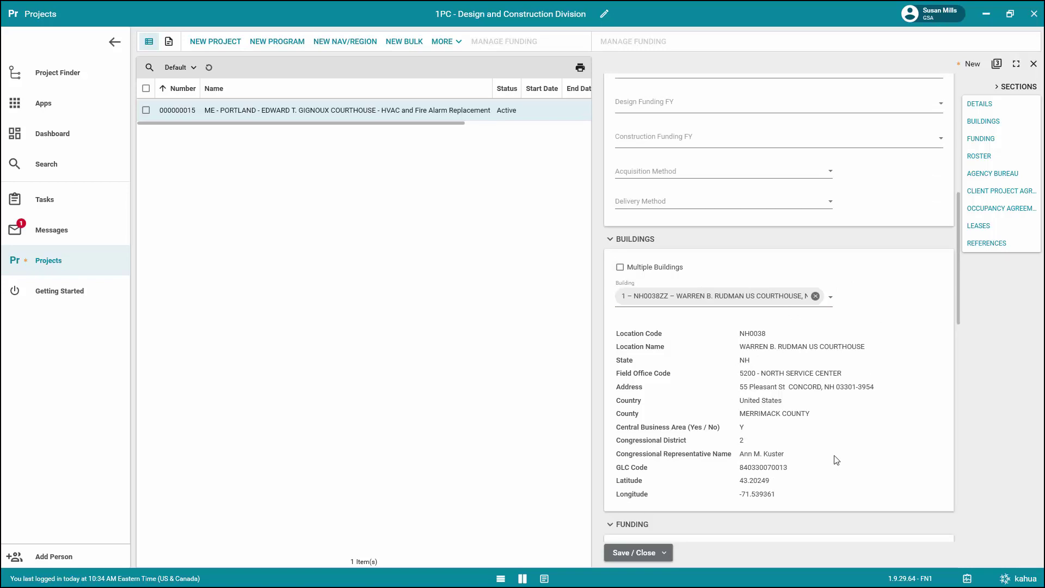
{"action": "scroll", "coordinate": [847, 462], "scroll_direction": "down", "scroll_amount": 4}
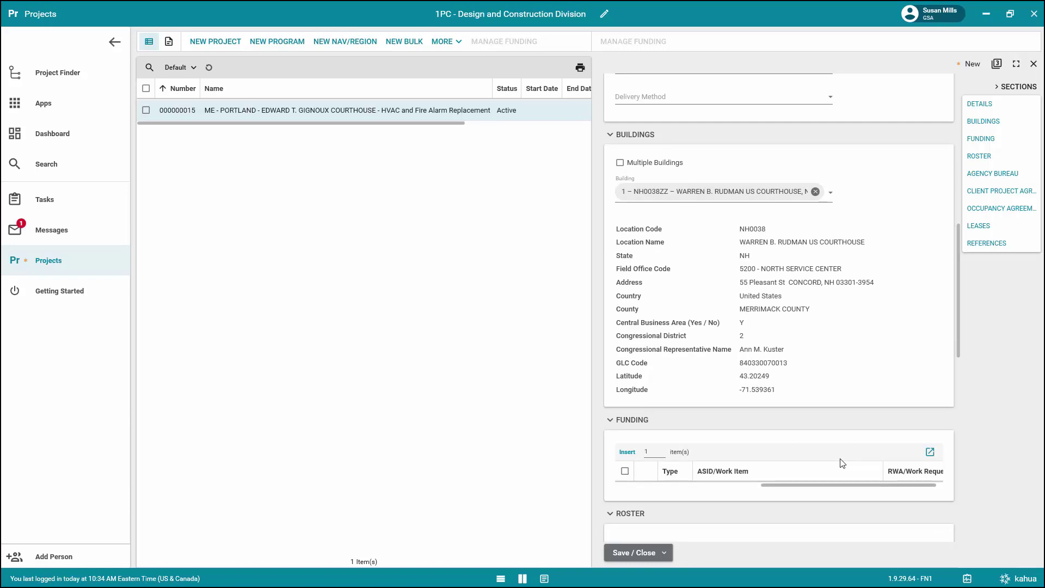
- Insert one funding row, switch its type from IRIS to RETA, leaving ASID and RWA blank
{"action": "left_click", "coordinate": [647, 453]}
{"action": "left_click", "coordinate": [629, 454]}
{"action": "left_click", "coordinate": [684, 497]}
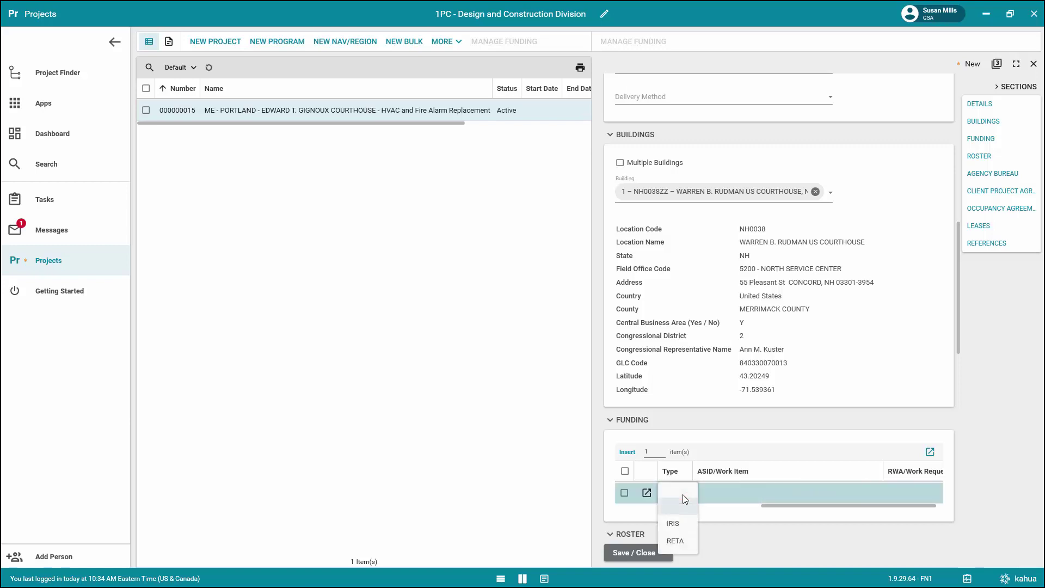
{"action": "left_click", "coordinate": [673, 523]}
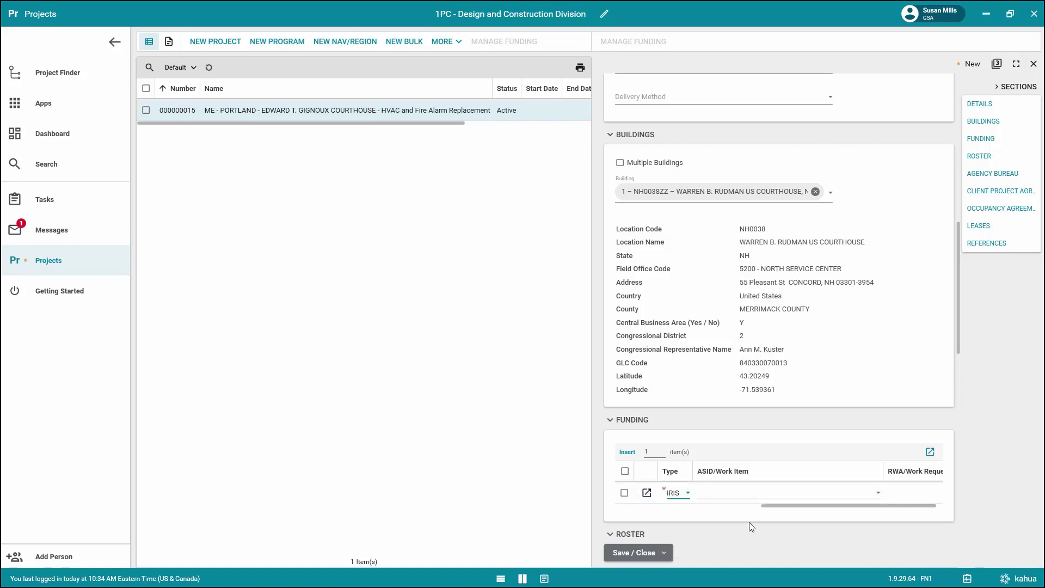
{"action": "left_click", "coordinate": [850, 493]}
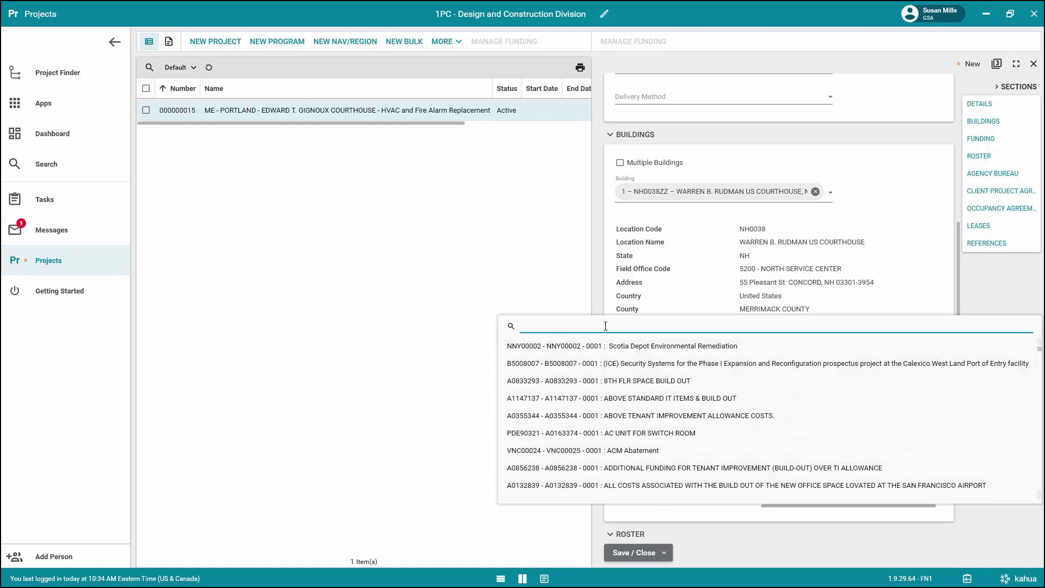
{"action": "left_click", "coordinate": [548, 314]}
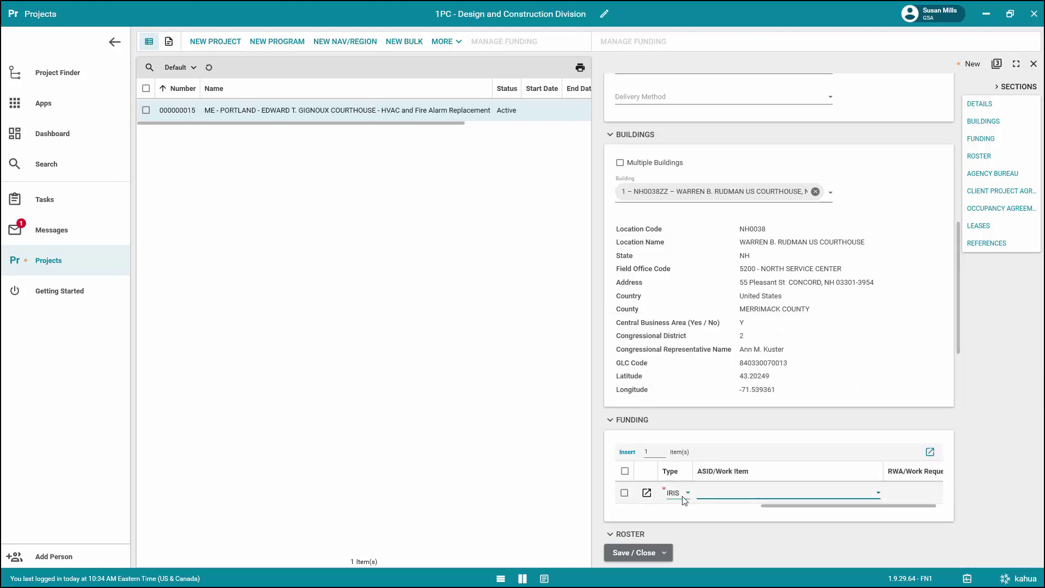
{"action": "left_click", "coordinate": [684, 499]}
{"action": "left_click", "coordinate": [674, 539]}
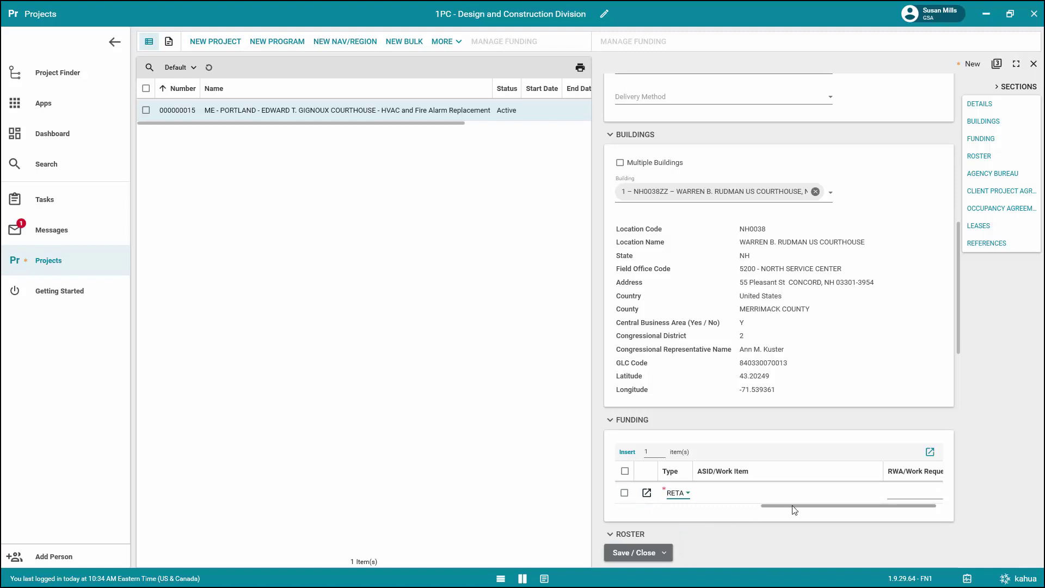
{"action": "mouse_move", "coordinate": [794, 510]}
{"action": "left_mouse_down"}
{"action": "mouse_move", "coordinate": [821, 511]}
{"action": "mouse_move", "coordinate": [801, 509]}
{"action": "left_mouse_up"}
{"action": "left_click", "coordinate": [933, 494]}
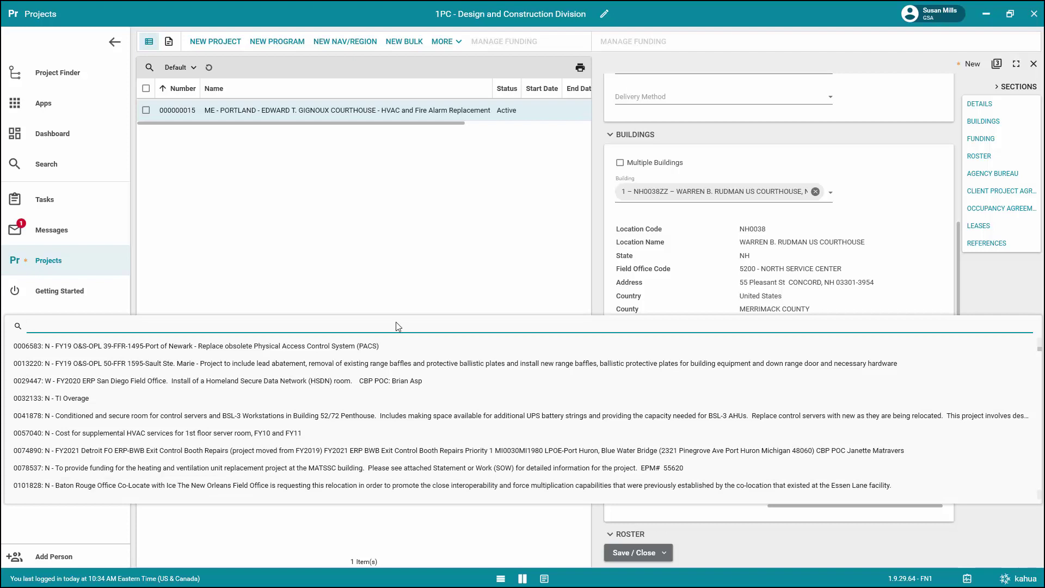
{"action": "key", "text": "Escape"}
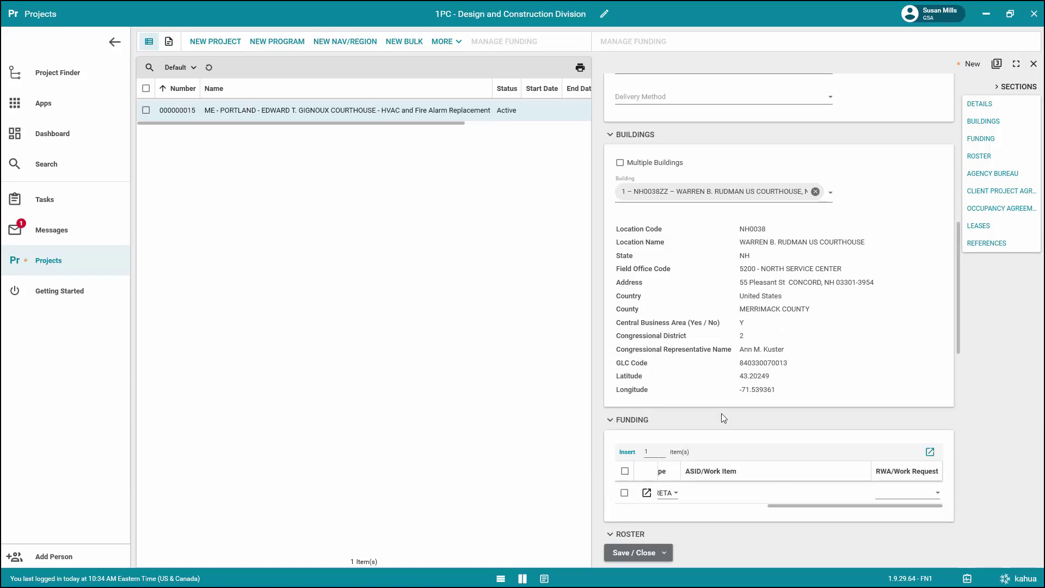
- Search the Roster's Project Manager dropdown by the user's name and pick the signed-in GSA user
{"action": "scroll", "coordinate": [723, 418], "scroll_direction": "down", "scroll_amount": 2}
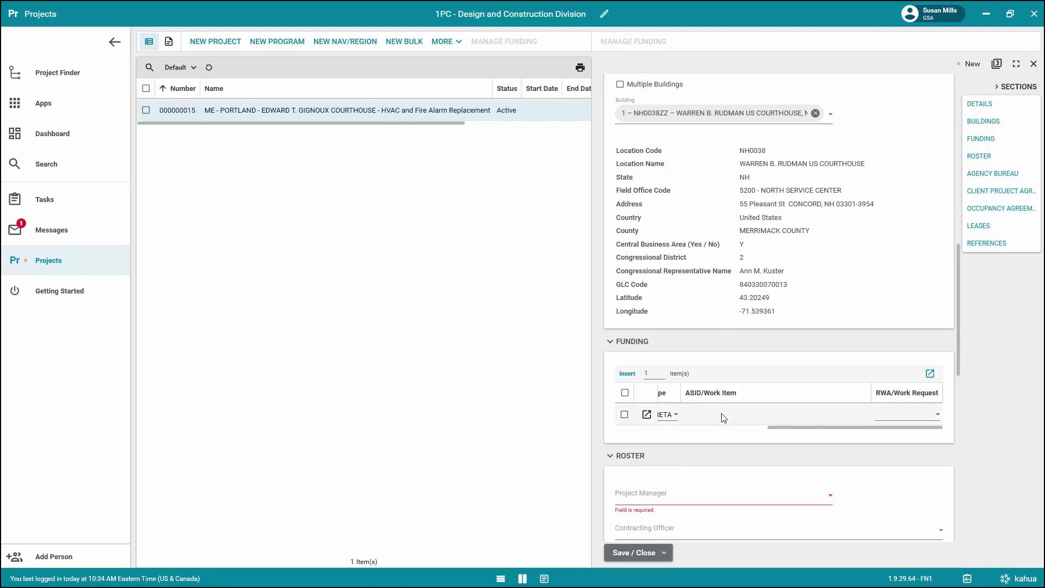
{"action": "scroll", "coordinate": [723, 418], "scroll_direction": "down", "scroll_amount": 2}
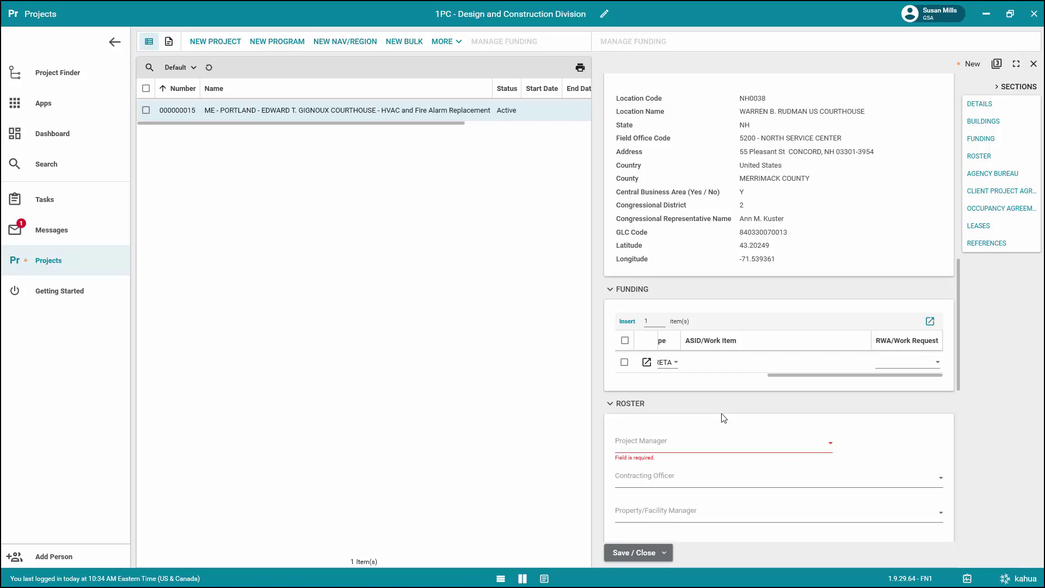
{"action": "left_click", "coordinate": [721, 448]}
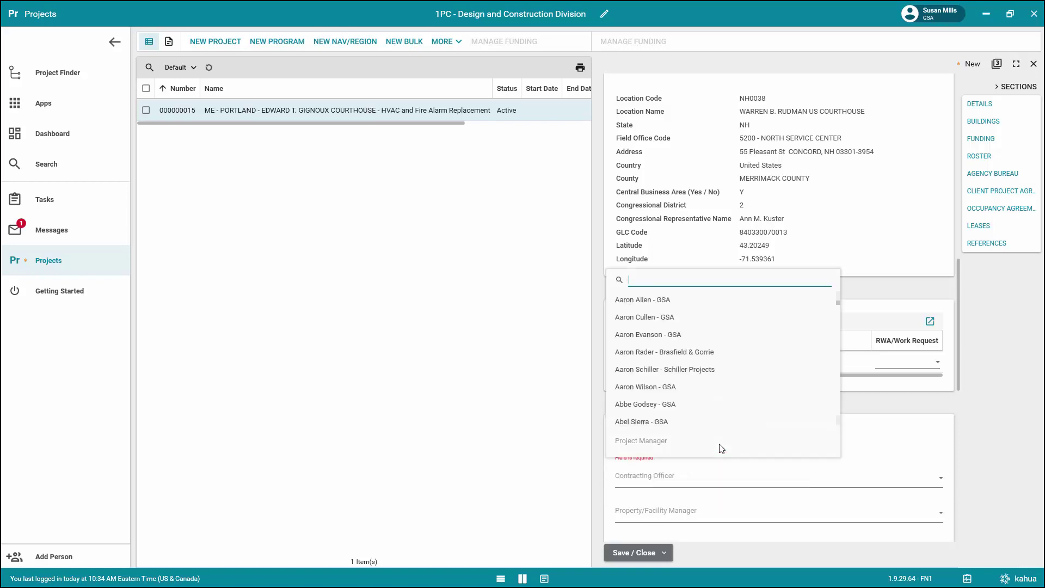
{"action": "type", "text": "susan m"}
{"action": "left_click", "coordinate": [688, 406]}
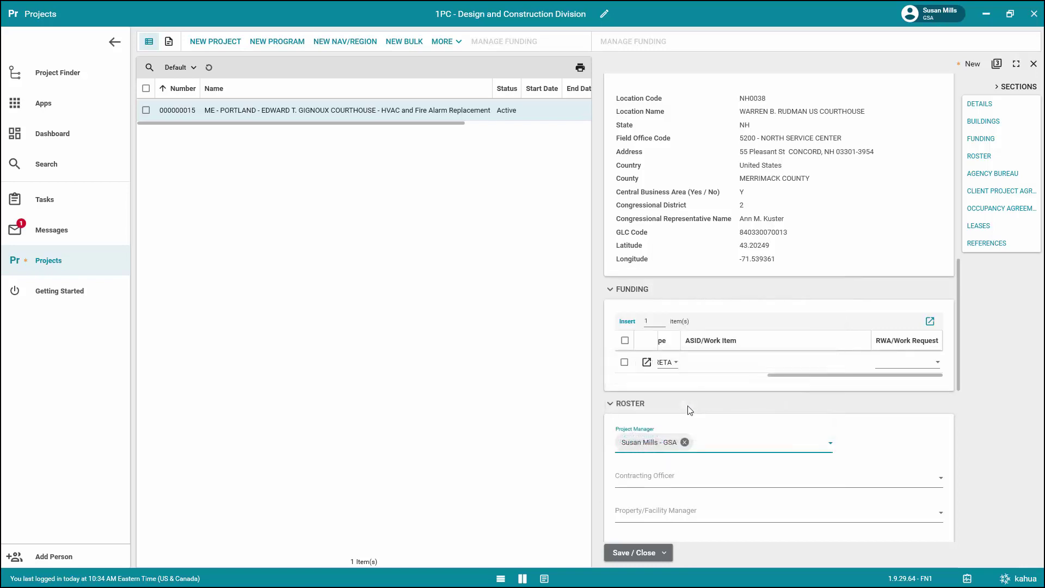
{"action": "scroll", "coordinate": [782, 463], "scroll_direction": "down", "scroll_amount": 2}
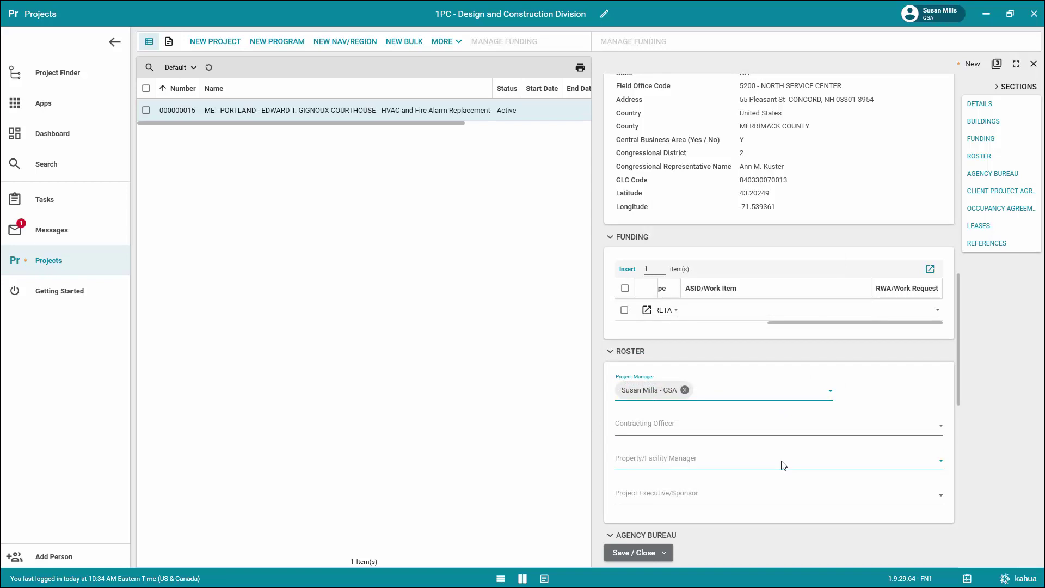
{"action": "scroll", "coordinate": [738, 423], "scroll_direction": "down", "scroll_amount": 5}
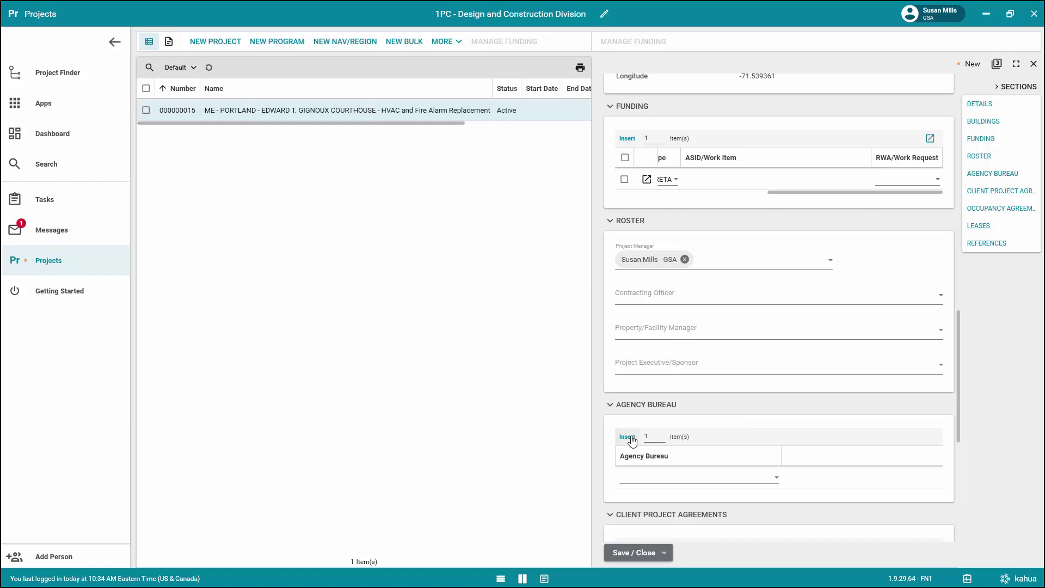
- Search 1001 in the Agency Bureau cell and pick 1001 - ADMINISTRATIVE OFFICE OF U.S. COURTS
{"action": "scroll", "coordinate": [775, 422], "scroll_direction": "down", "scroll_amount": 2}
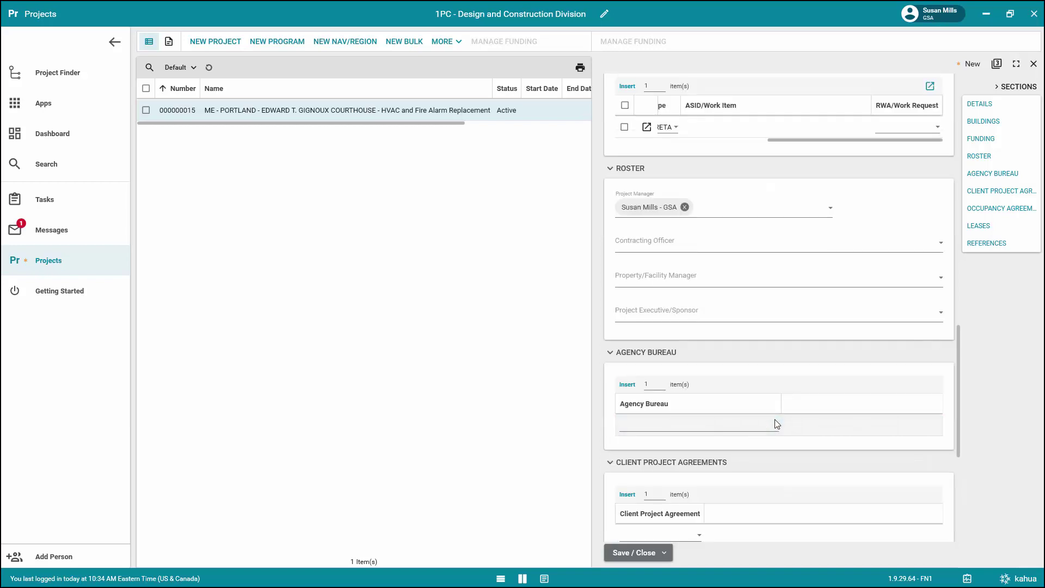
{"action": "left_click", "coordinate": [776, 424]}
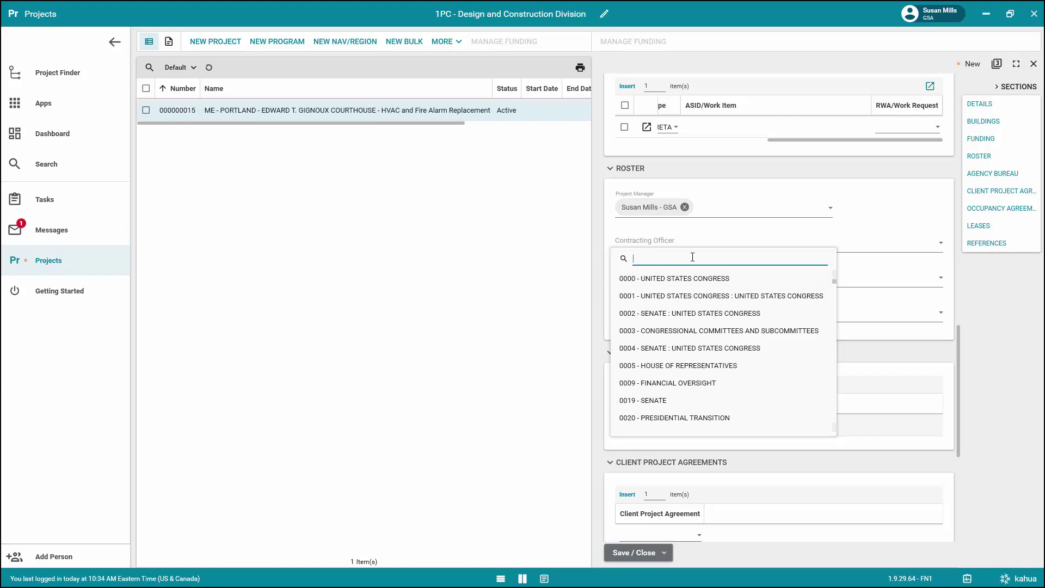
{"action": "type", "text": "1001"}
{"action": "left_click", "coordinate": [700, 423]}
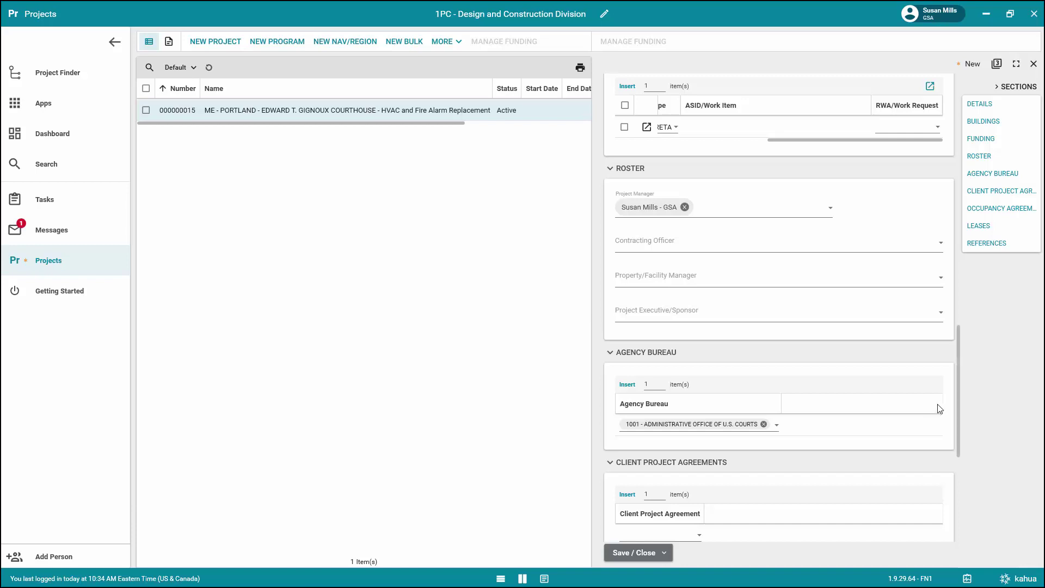
{"action": "scroll", "coordinate": [933, 413], "scroll_direction": "down", "scroll_amount": 2}
{"action": "scroll", "coordinate": [929, 416], "scroll_direction": "down", "scroll_amount": 4}
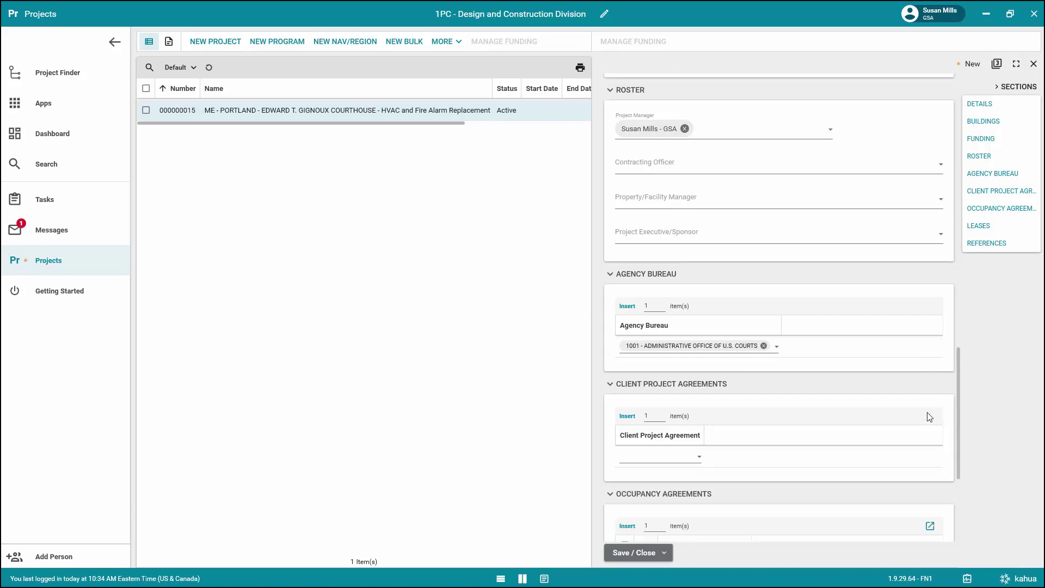
{"action": "scroll", "coordinate": [927, 418], "scroll_direction": "down", "scroll_amount": 2}
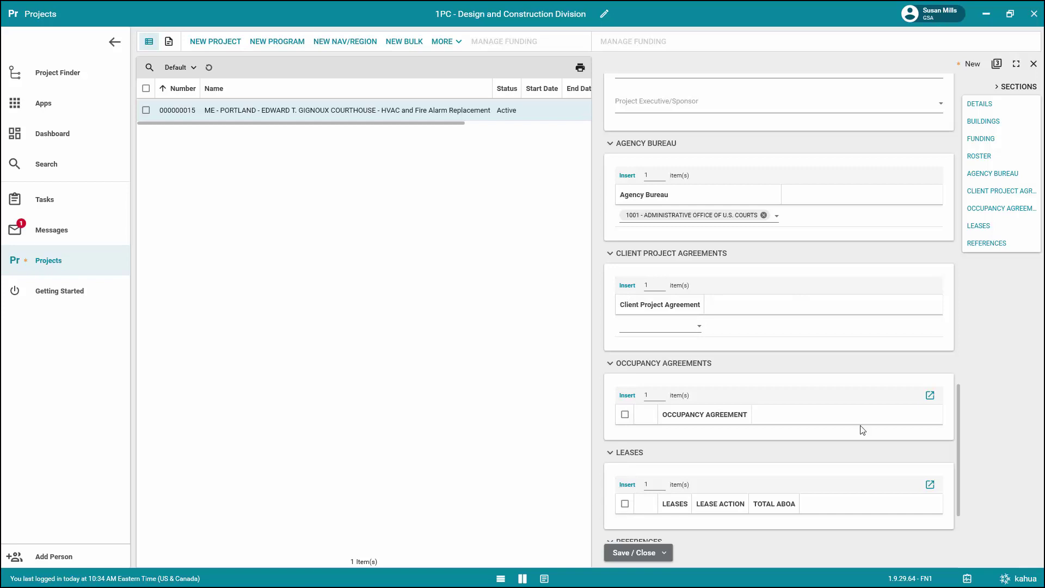
{"action": "scroll", "coordinate": [862, 429], "scroll_direction": "down", "scroll_amount": 2}
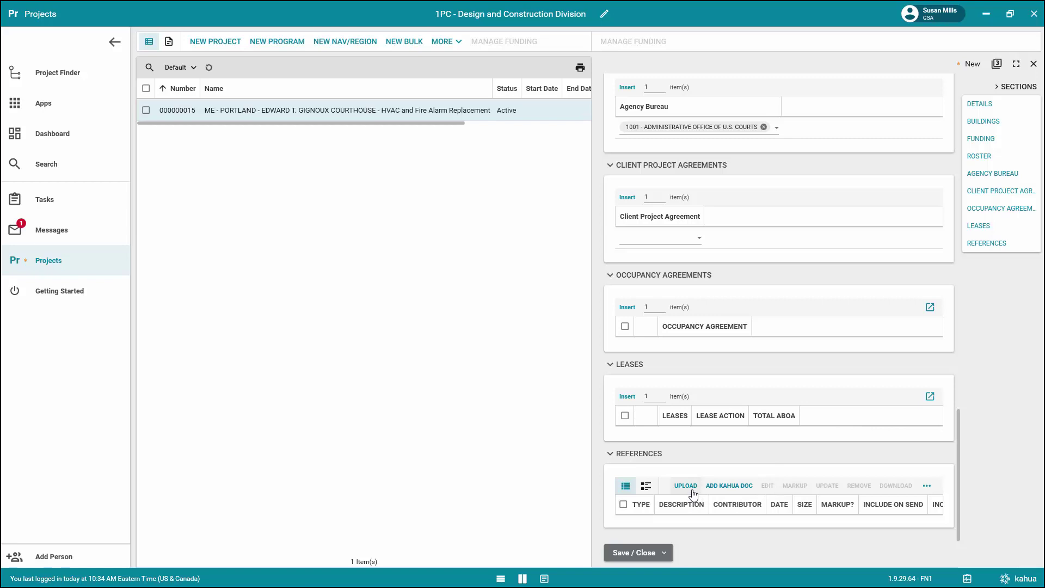
- Save the new project so it is stored as 000000316, Historic Life Safety Systems Upgrade
{"action": "mouse_move", "coordinate": [671, 542]}
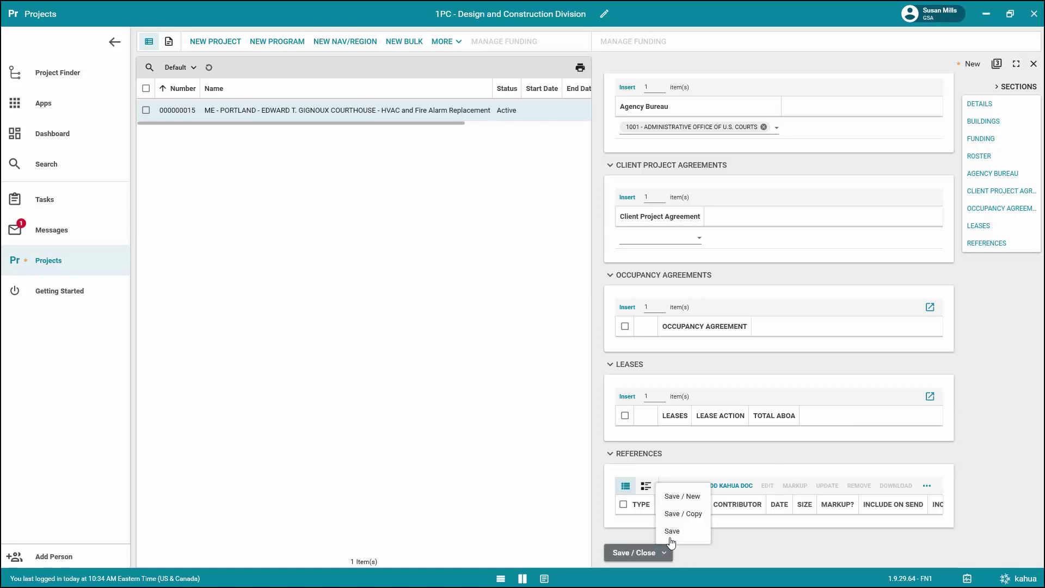
{"action": "left_click", "coordinate": [671, 532]}
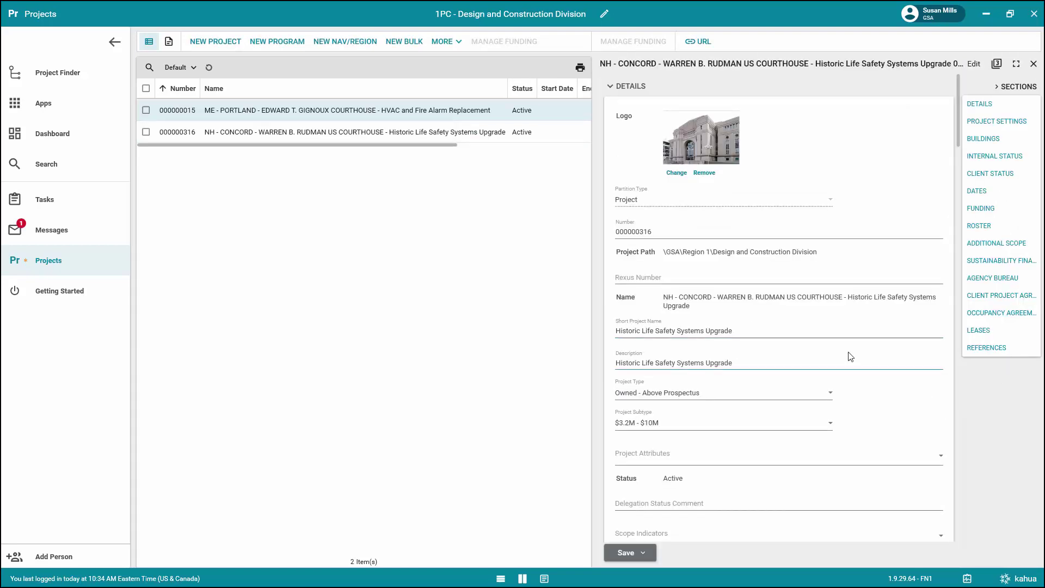
{"action": "left_click", "coordinate": [673, 302]}
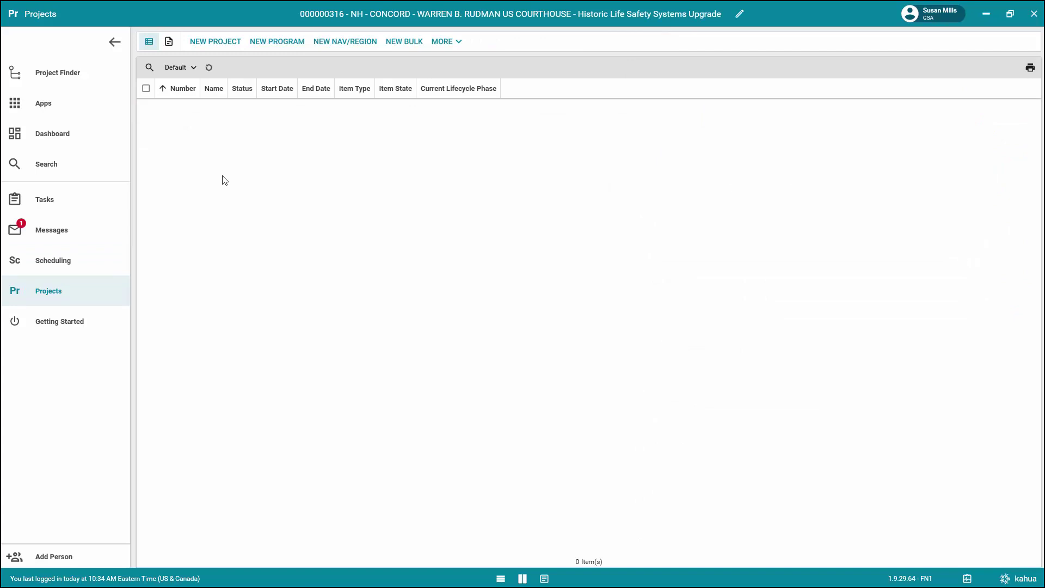
- Close the Projects app, star project 000000316 in Project Finder, and list it under My Projects
{"action": "right_click", "coordinate": [84, 303]}
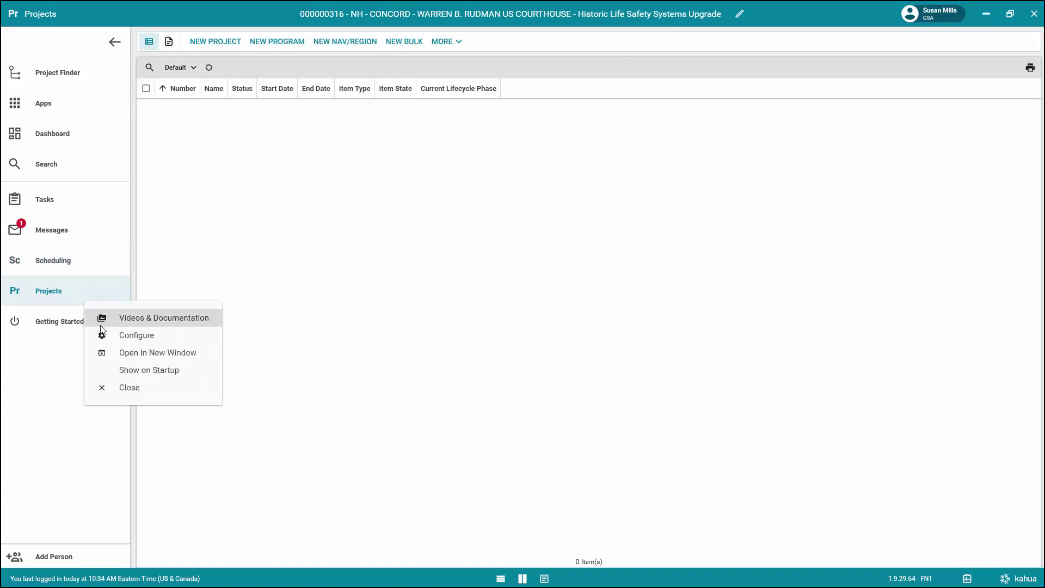
{"action": "left_click", "coordinate": [131, 386]}
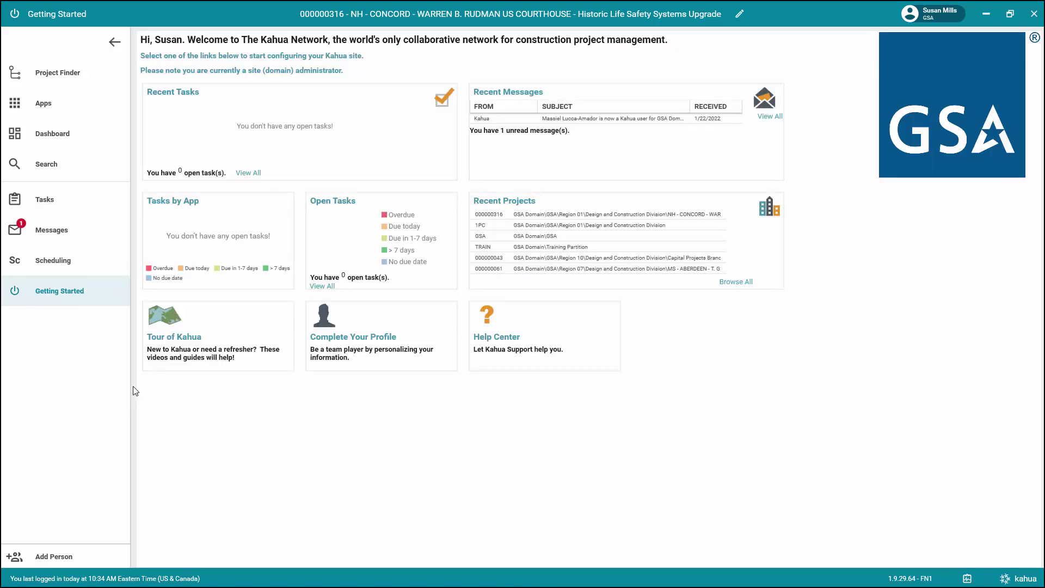
{"action": "left_click", "coordinate": [77, 81]}
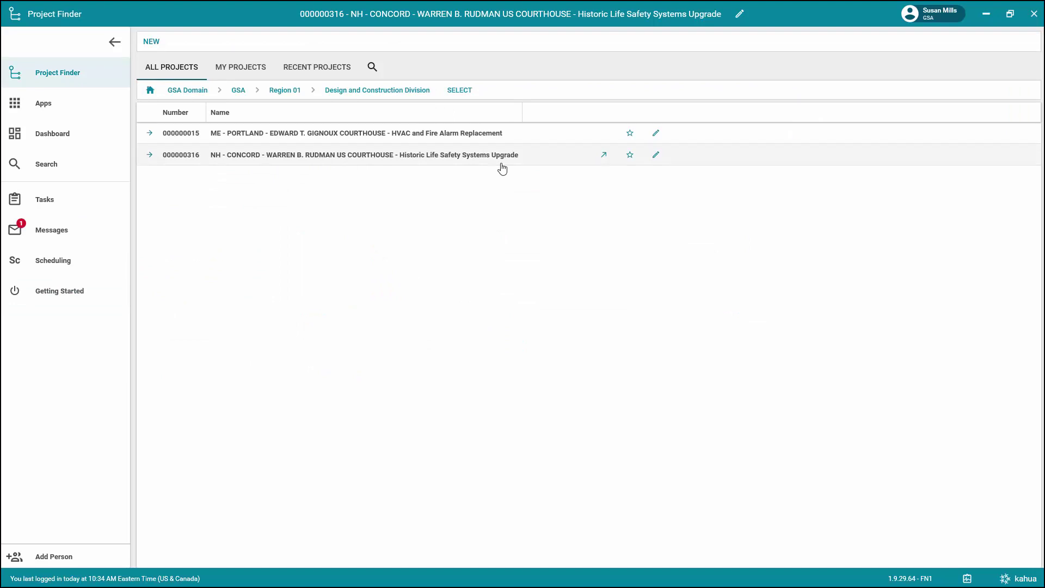
{"action": "left_click", "coordinate": [630, 156]}
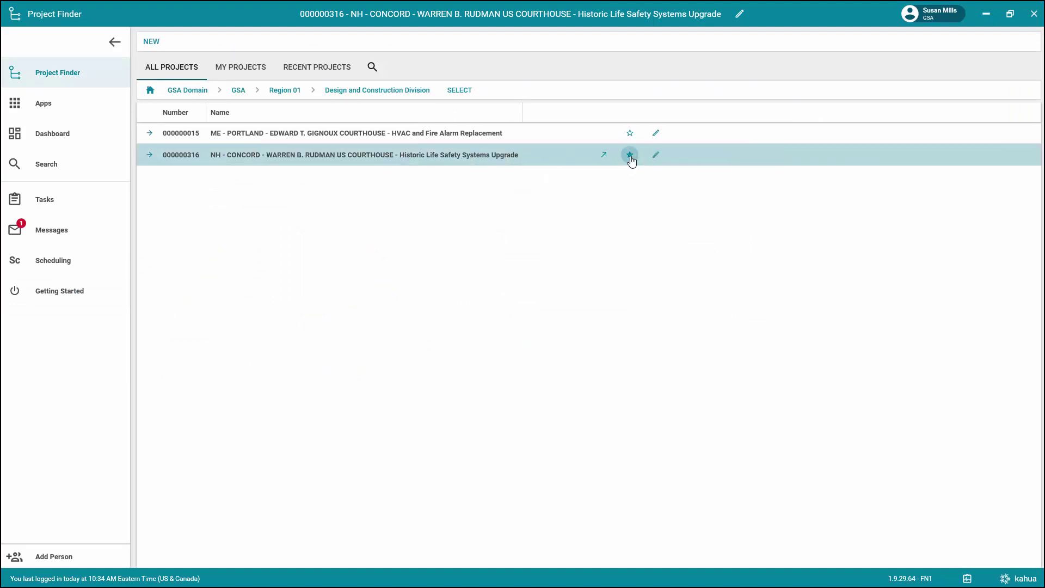
{"action": "left_click", "coordinate": [243, 69]}
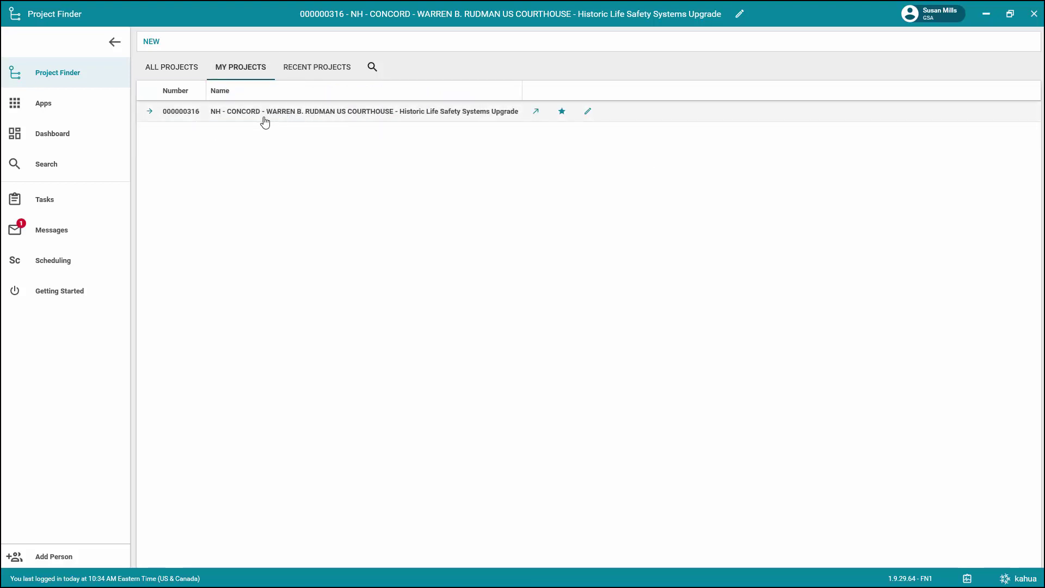
- Open project 000000316's saved information and review it down to agency bureau 1001 - Administrative Office of U.S. Courts
{"action": "left_click", "coordinate": [588, 112]}
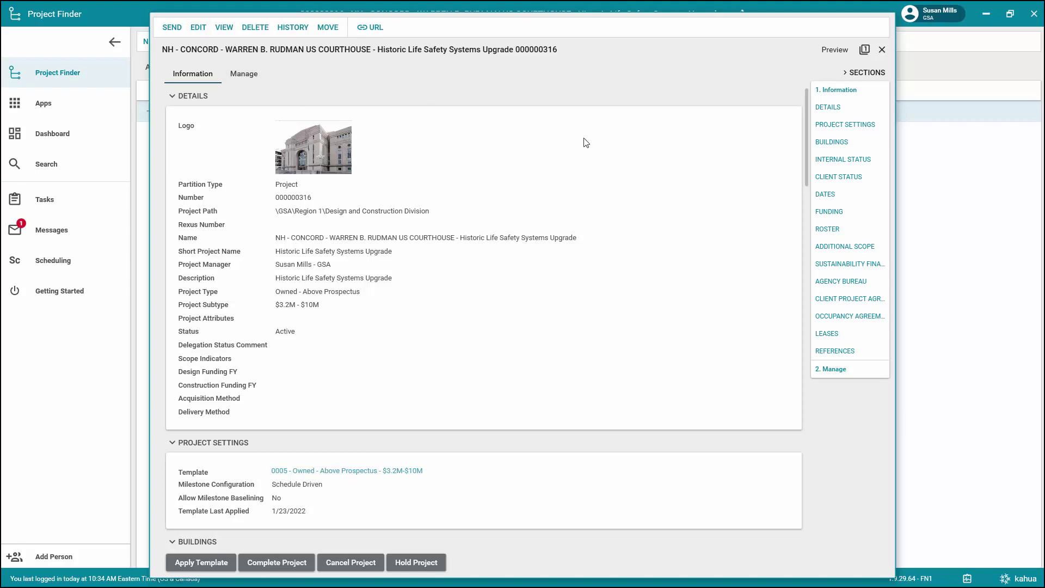
{"action": "scroll", "coordinate": [639, 151], "scroll_direction": "down", "scroll_amount": 1}
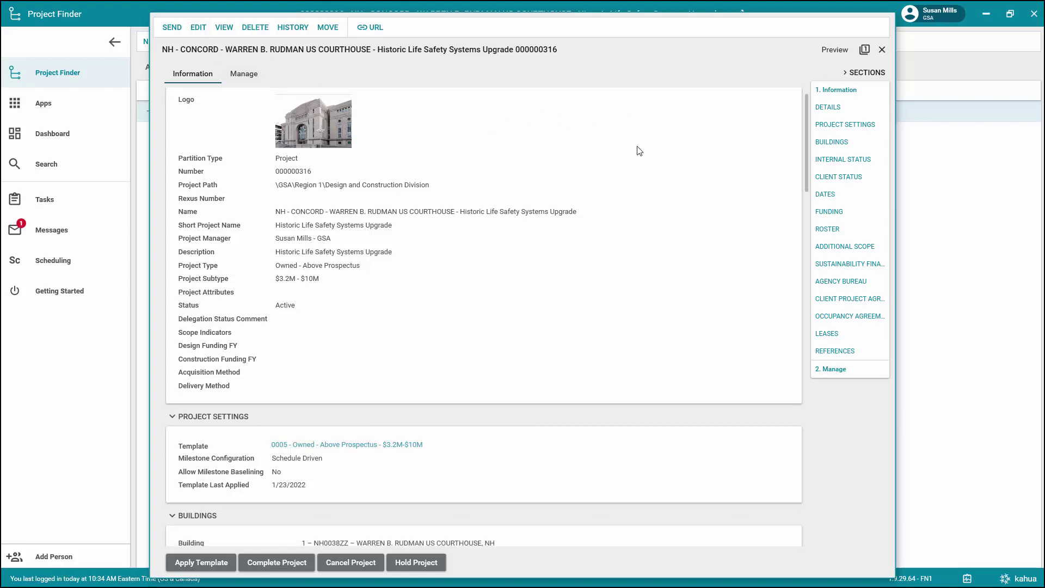
{"action": "scroll", "coordinate": [639, 151], "scroll_direction": "down", "scroll_amount": 1}
{"action": "scroll", "coordinate": [639, 151], "scroll_direction": "down", "scroll_amount": 2}
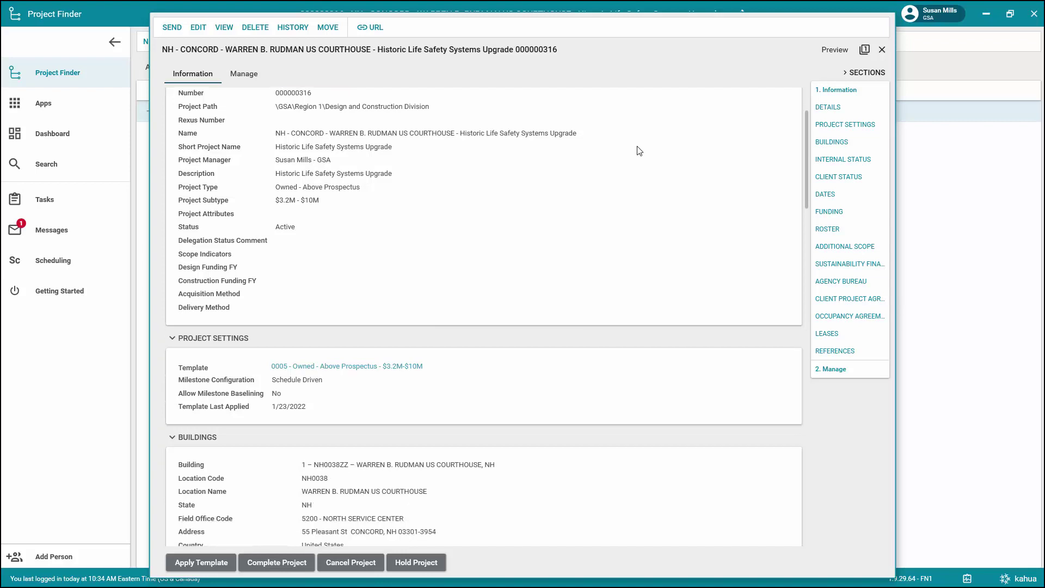
{"action": "scroll", "coordinate": [639, 151], "scroll_direction": "down", "scroll_amount": 4}
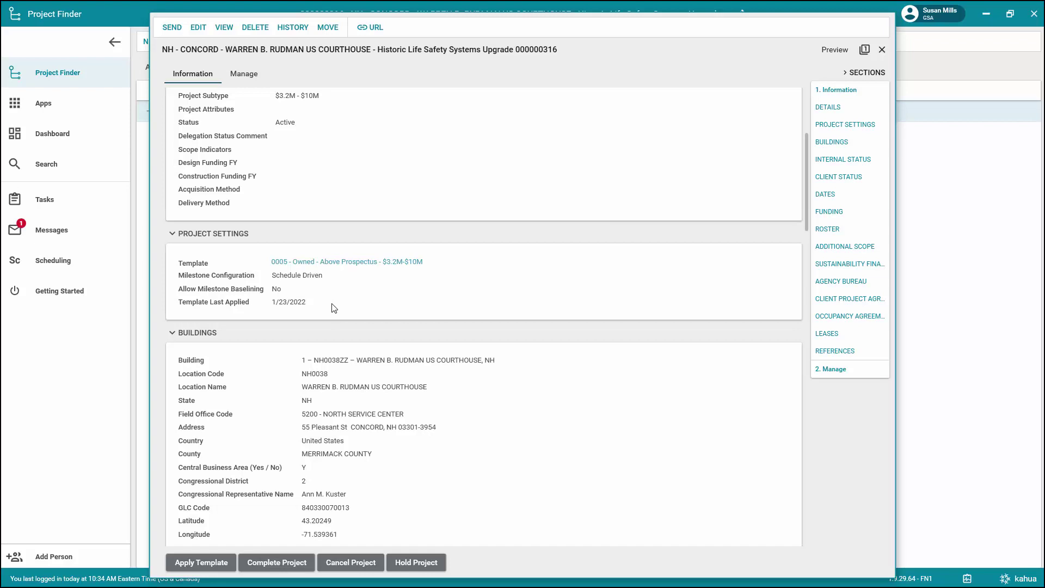
{"action": "scroll", "coordinate": [334, 308], "scroll_direction": "down", "scroll_amount": 6}
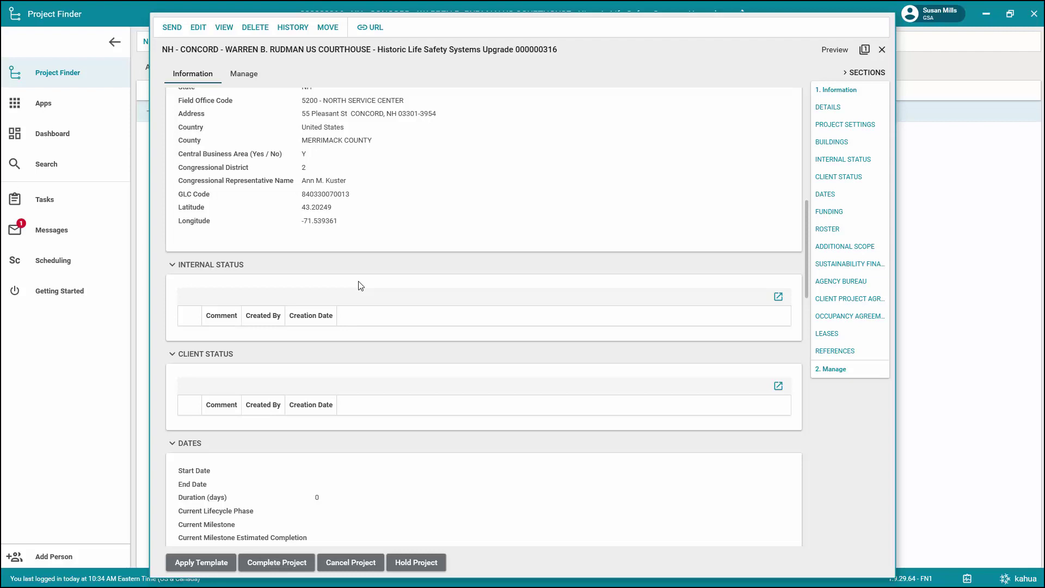
{"action": "scroll", "coordinate": [358, 285], "scroll_direction": "down", "scroll_amount": 3}
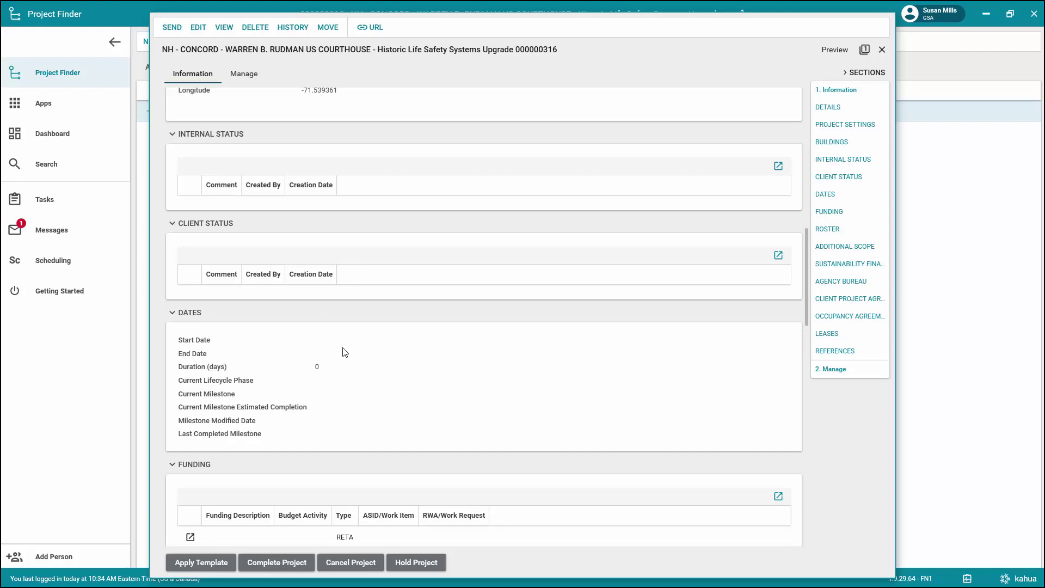
{"action": "scroll", "coordinate": [344, 353], "scroll_direction": "down", "scroll_amount": 9}
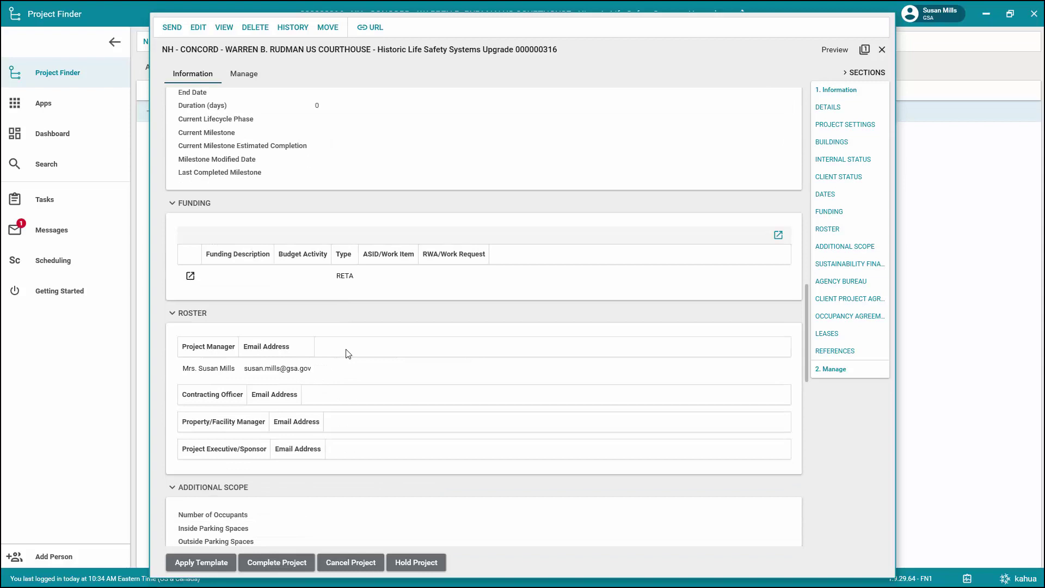
{"action": "scroll", "coordinate": [348, 354], "scroll_direction": "down", "scroll_amount": 1}
{"action": "scroll", "coordinate": [347, 355], "scroll_direction": "down", "scroll_amount": 1}
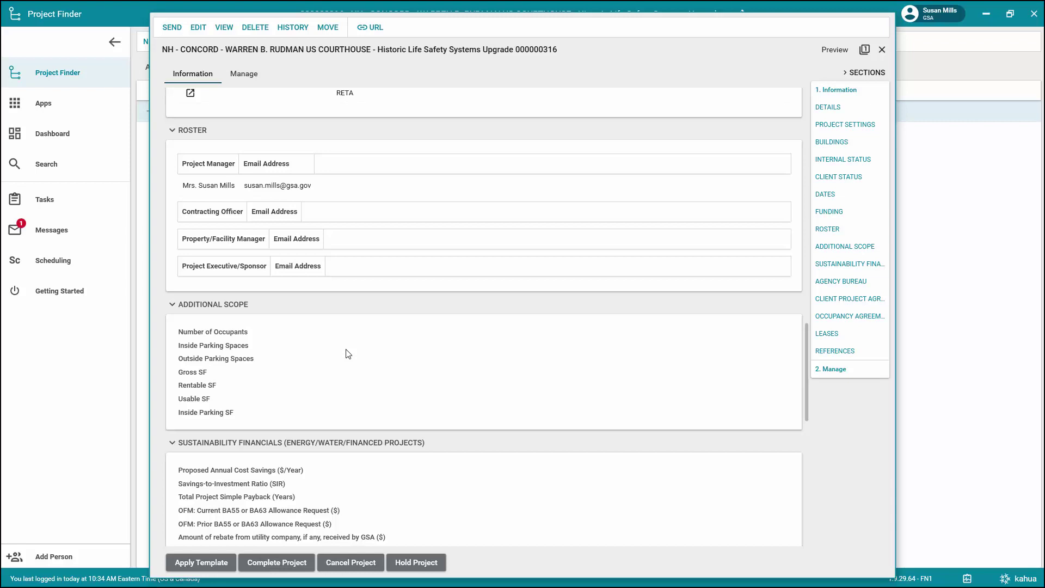
{"action": "scroll", "coordinate": [348, 353], "scroll_direction": "down", "scroll_amount": 4}
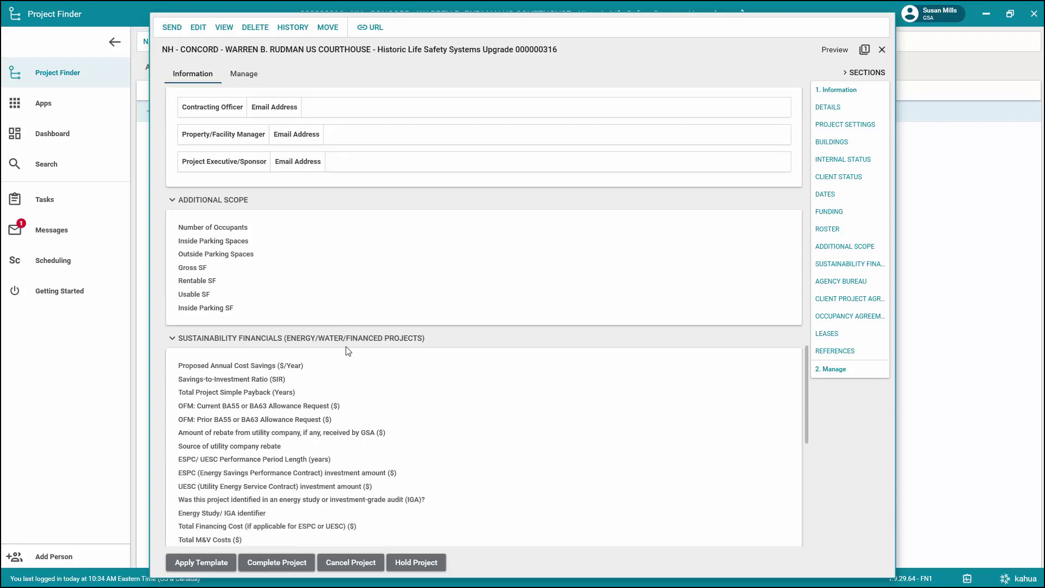
{"action": "scroll", "coordinate": [348, 351], "scroll_direction": "down", "scroll_amount": 1}
{"action": "scroll", "coordinate": [348, 351], "scroll_direction": "down", "scroll_amount": 2}
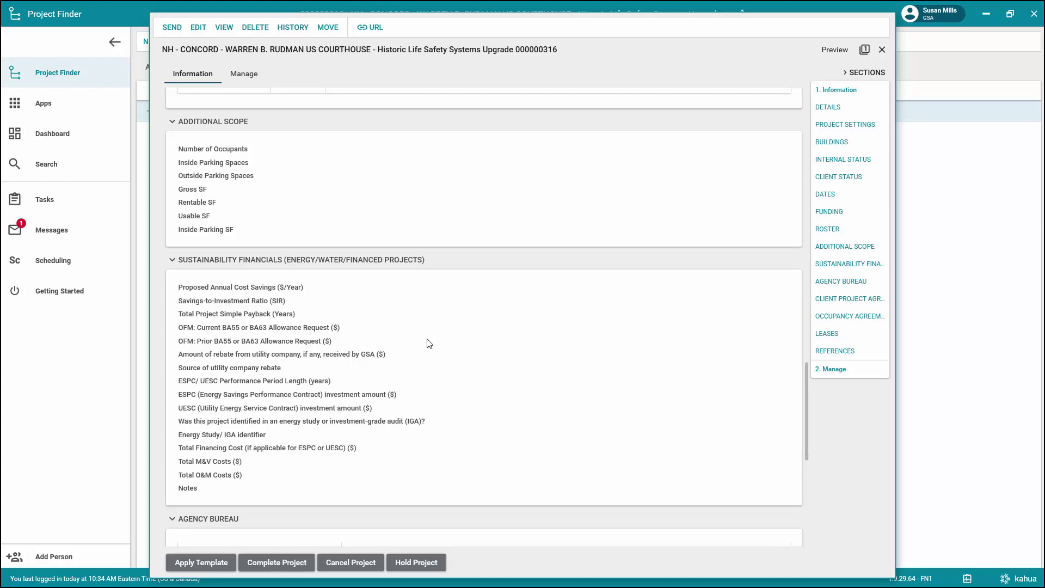
{"action": "scroll", "coordinate": [429, 343], "scroll_direction": "down", "scroll_amount": 10}
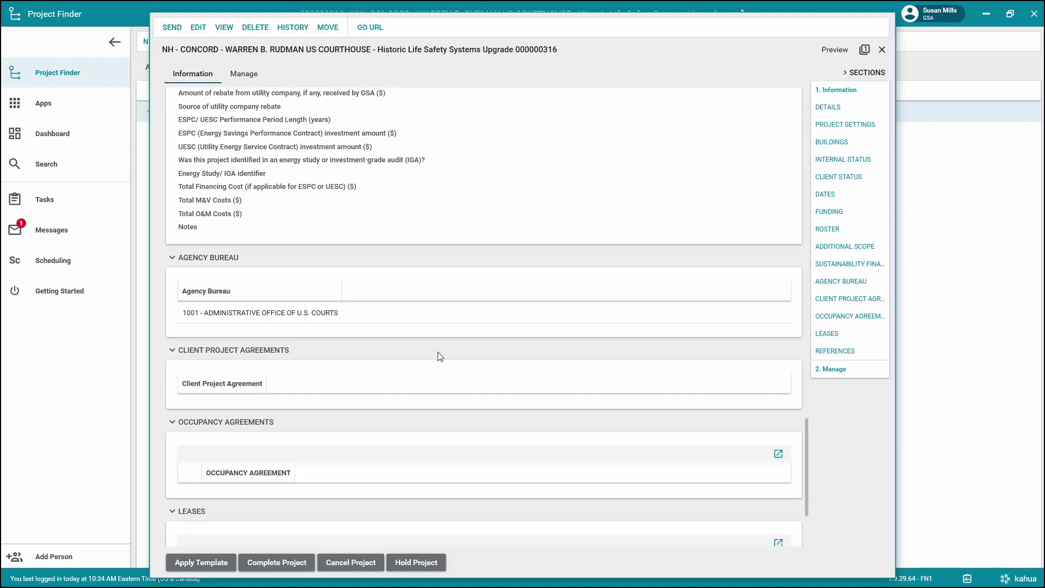